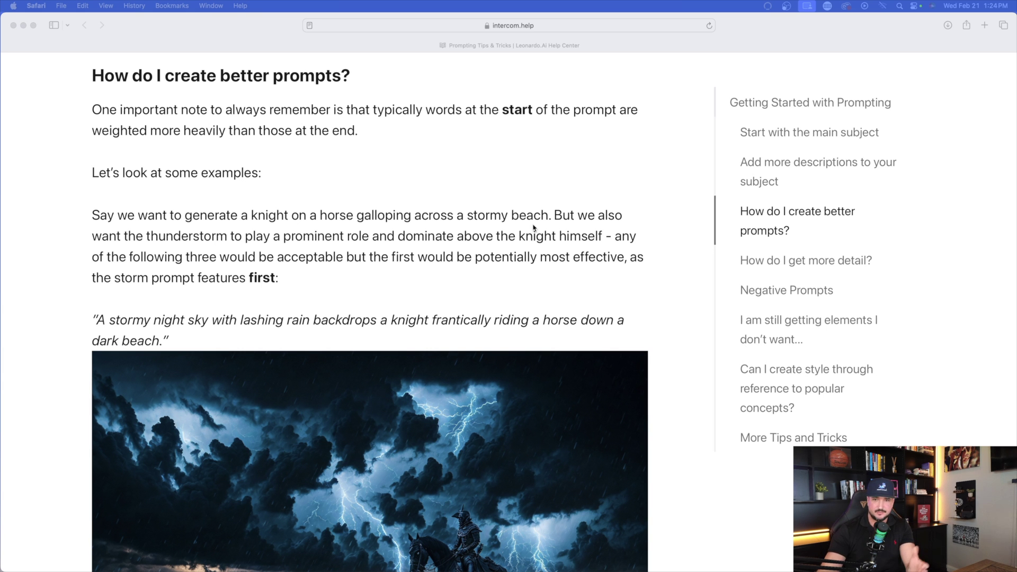
Step: Scroll to the knight example image and highlight the passage from 'prominent role' to 'first:'
scroll(464, 226, "down", 5)
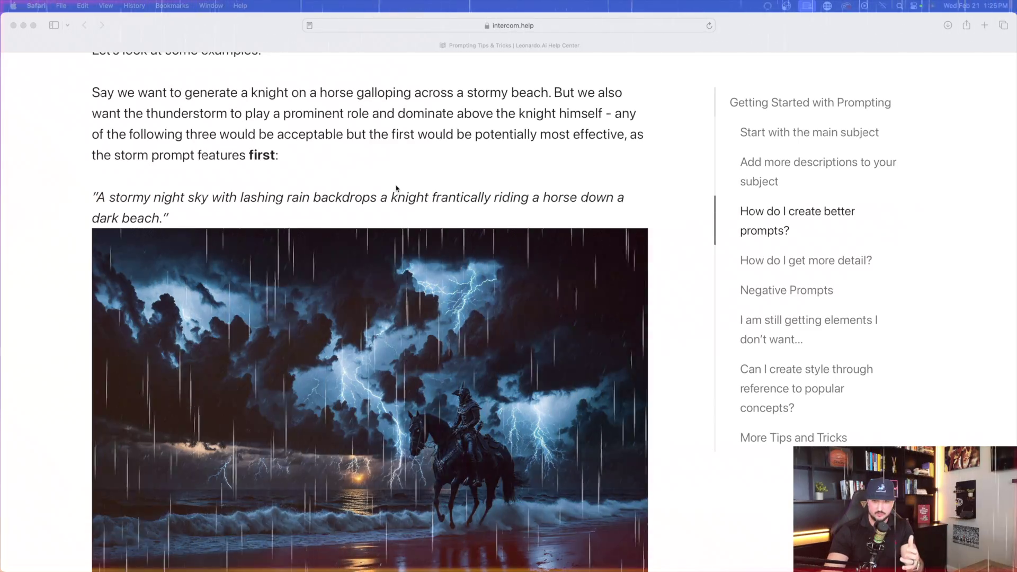
left_click(304, 124)
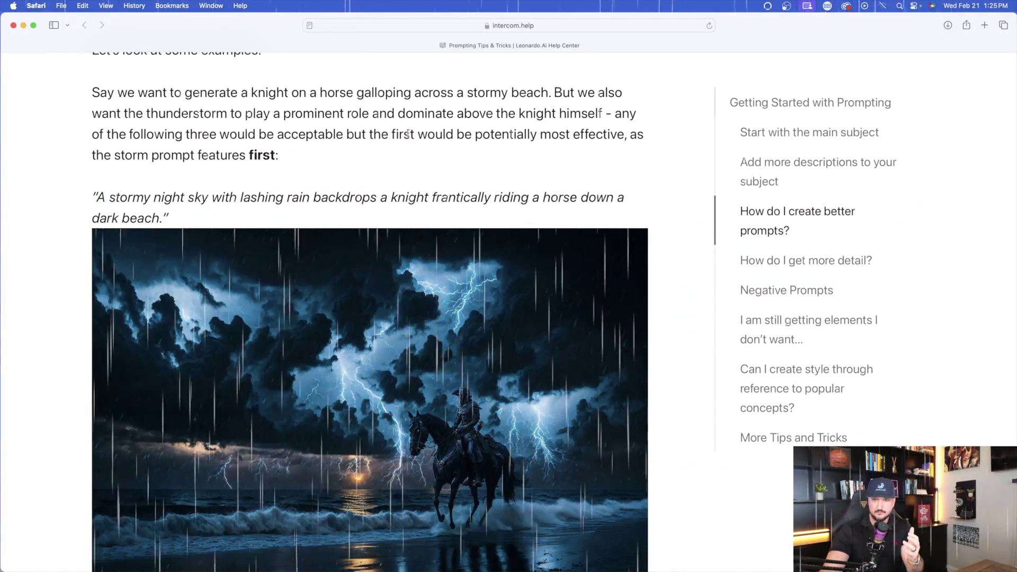
left_click_drag(284, 114, 438, 170)
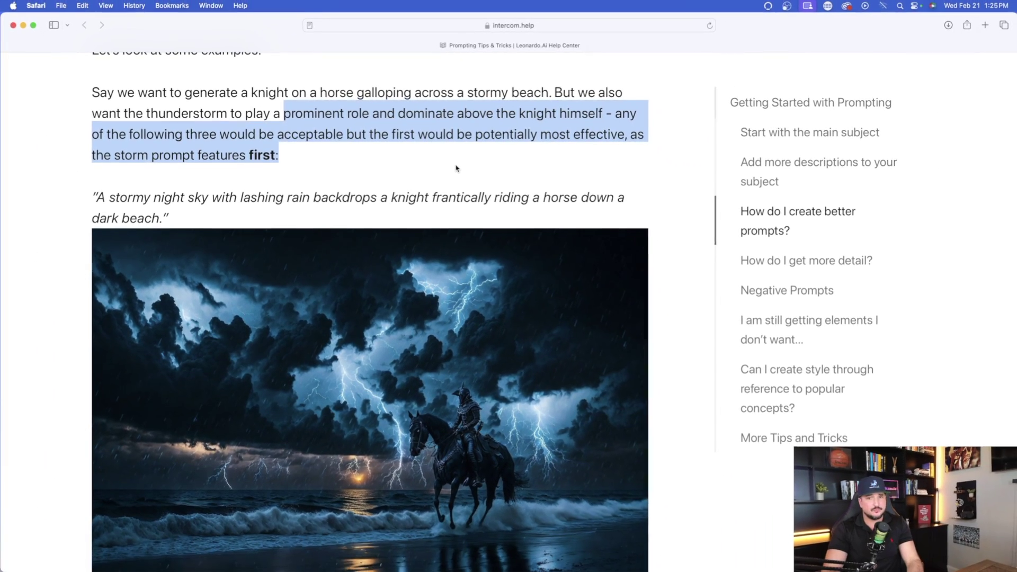
scroll(402, 197, "down", 2)
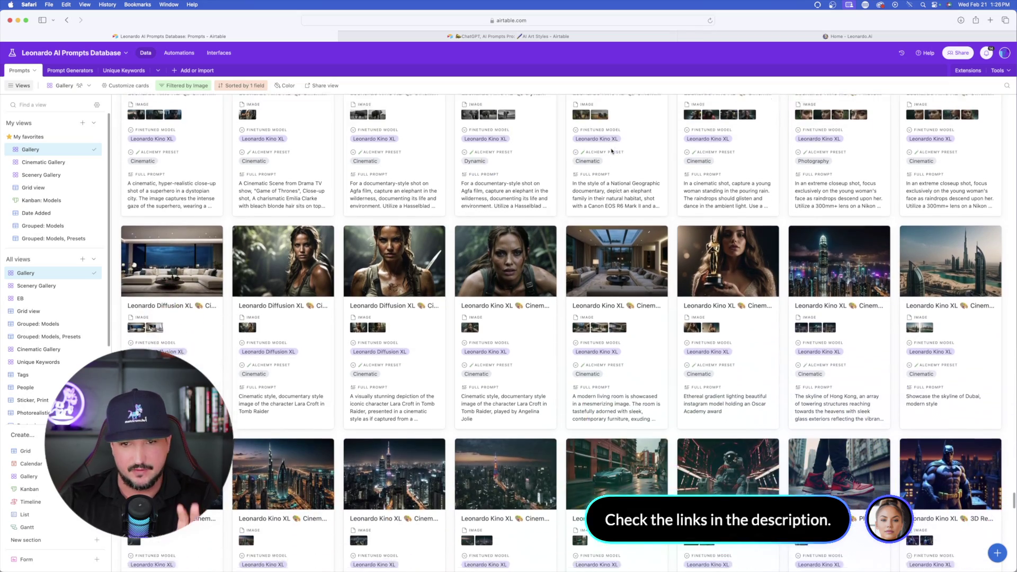
Step: Scroll the Prompts gallery and open the snowy winter portrait record's details
scroll(614, 153, "down", 5)
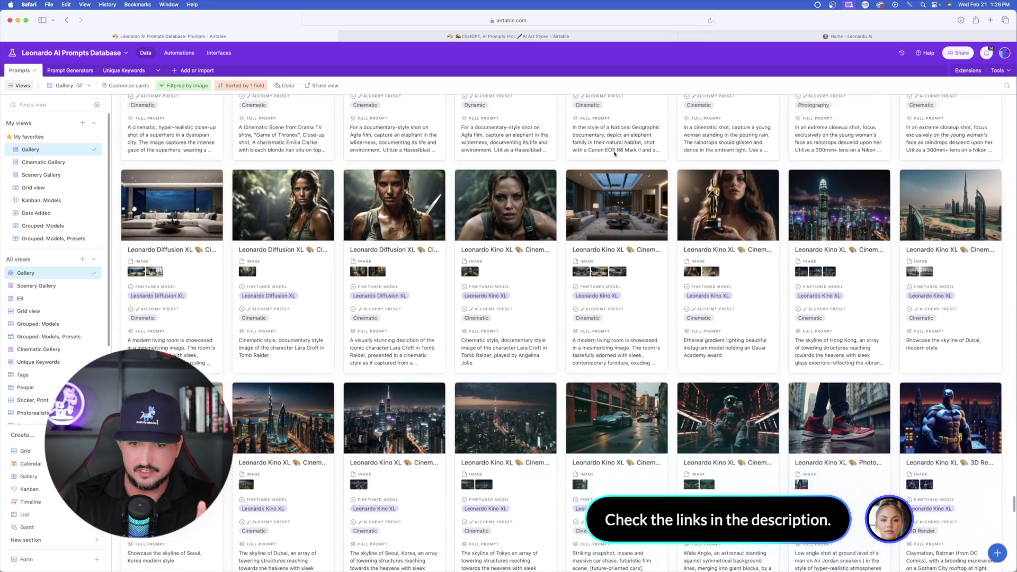
scroll(615, 153, "down", 2)
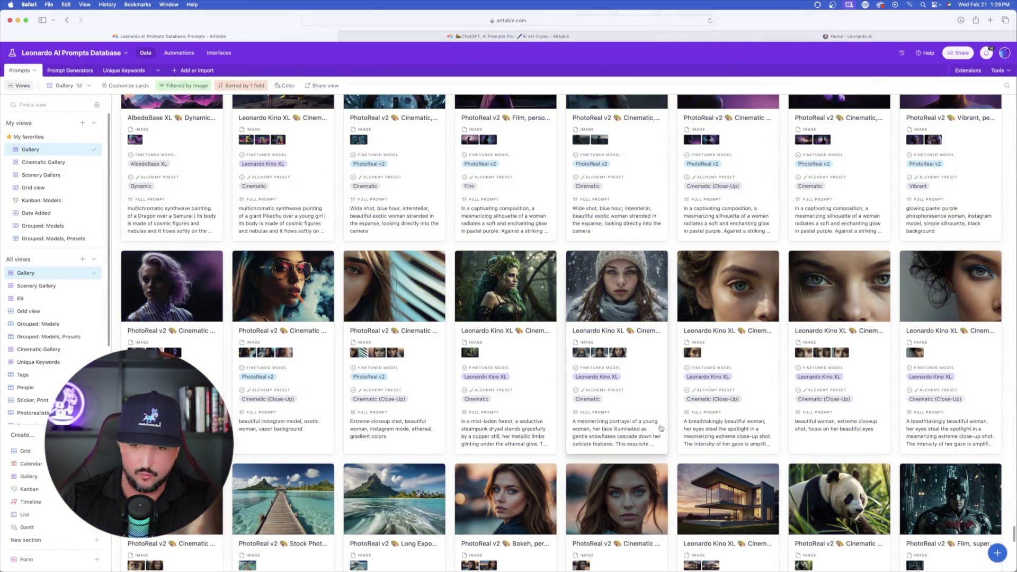
left_click(631, 425)
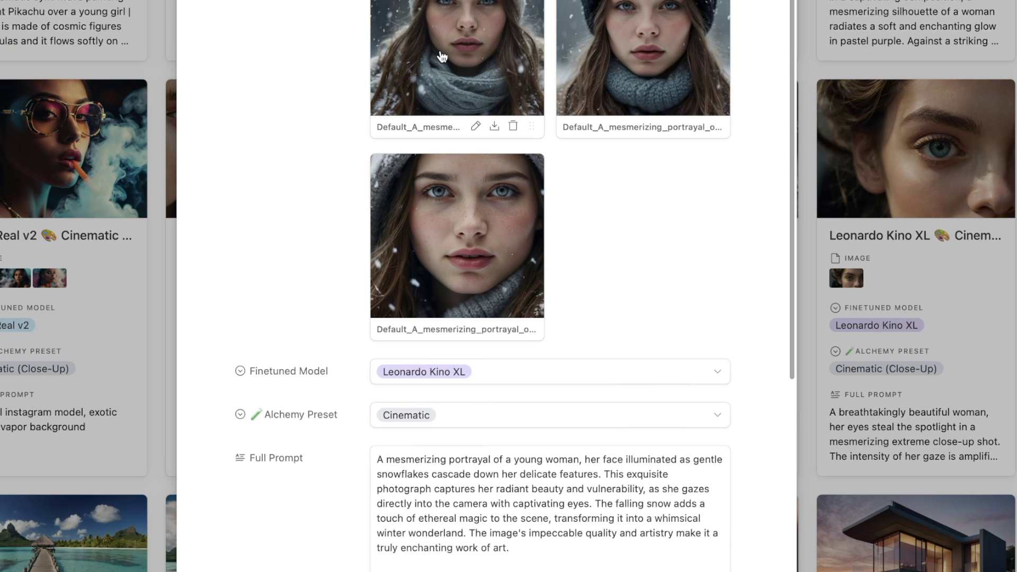
Step: View the portrait images full-size, then scroll through the record's full prompt
left_click(487, 55)
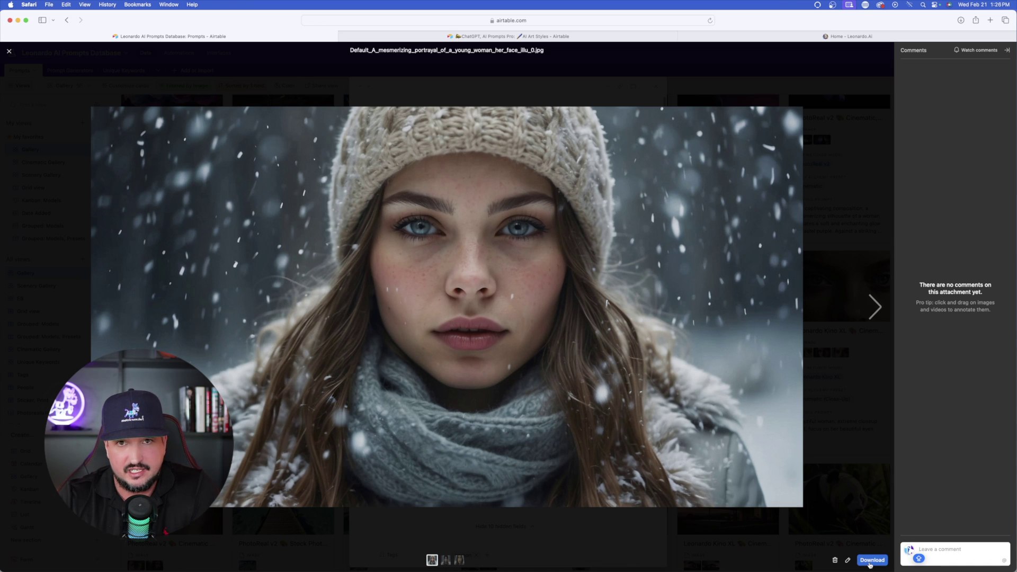
key("Right")
key("Escape")
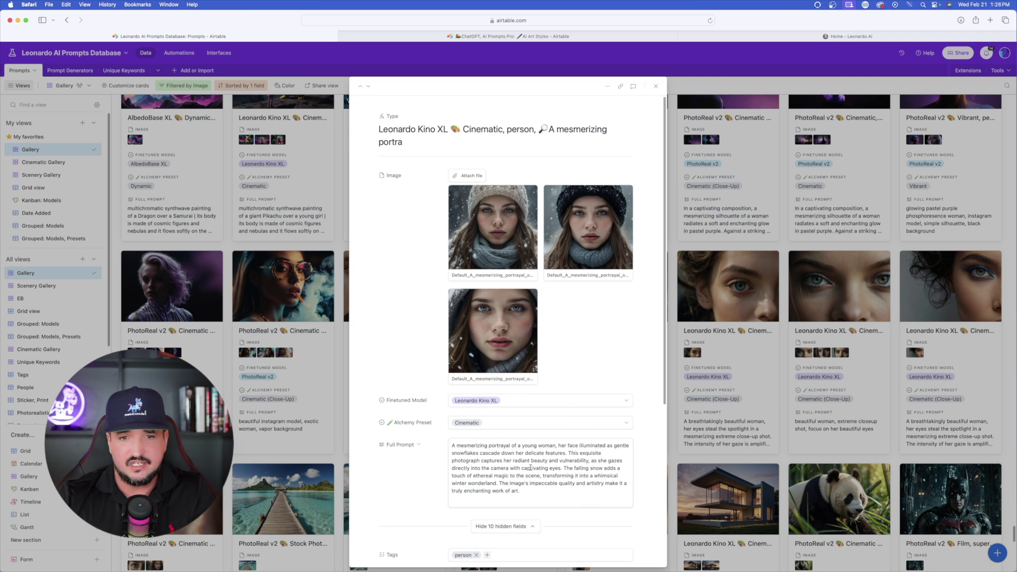
scroll(530, 468, "down", 1)
scroll(496, 309, "down", 2)
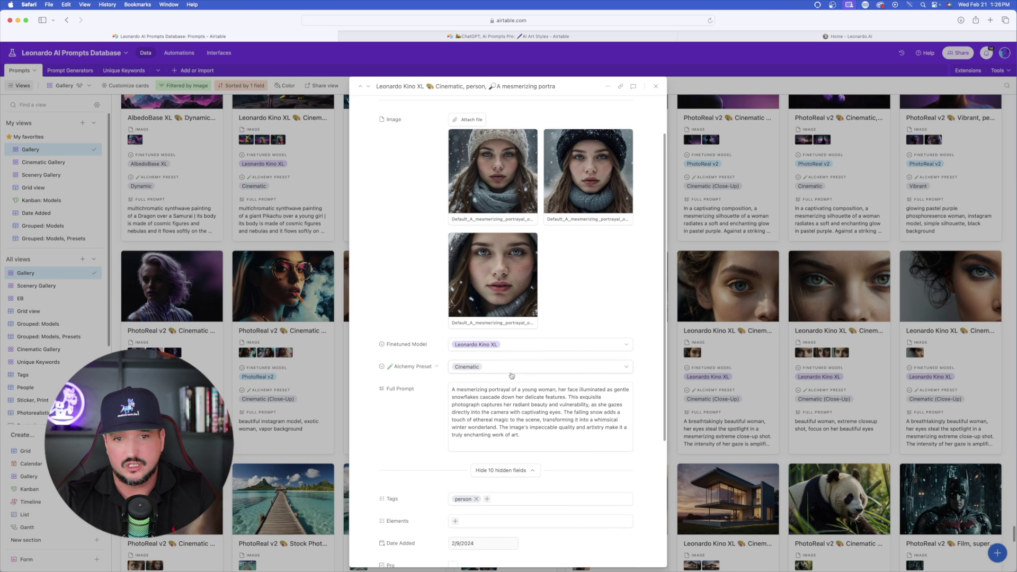
scroll(339, 371, "down", 2)
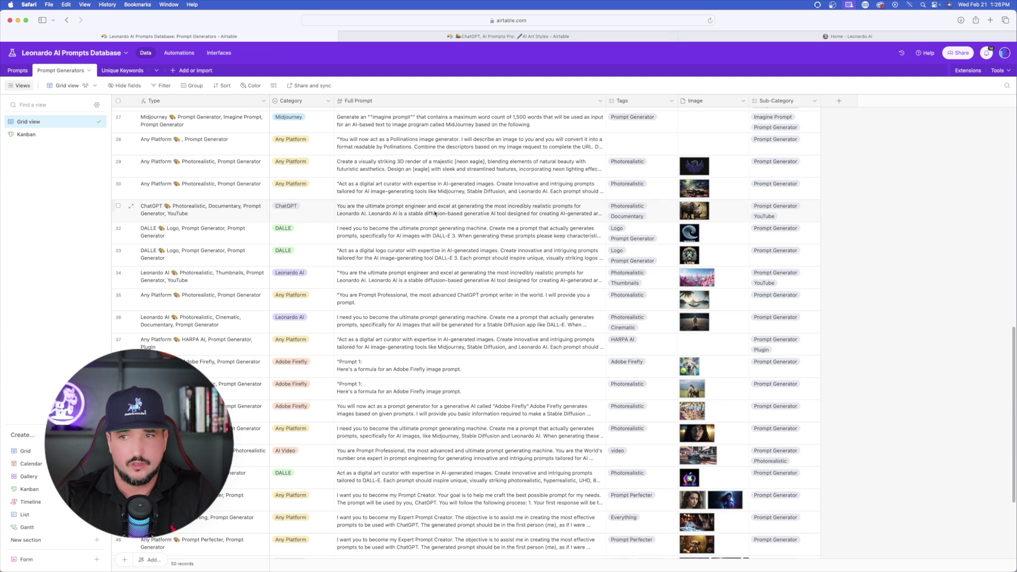
scroll(464, 250, "up", 5)
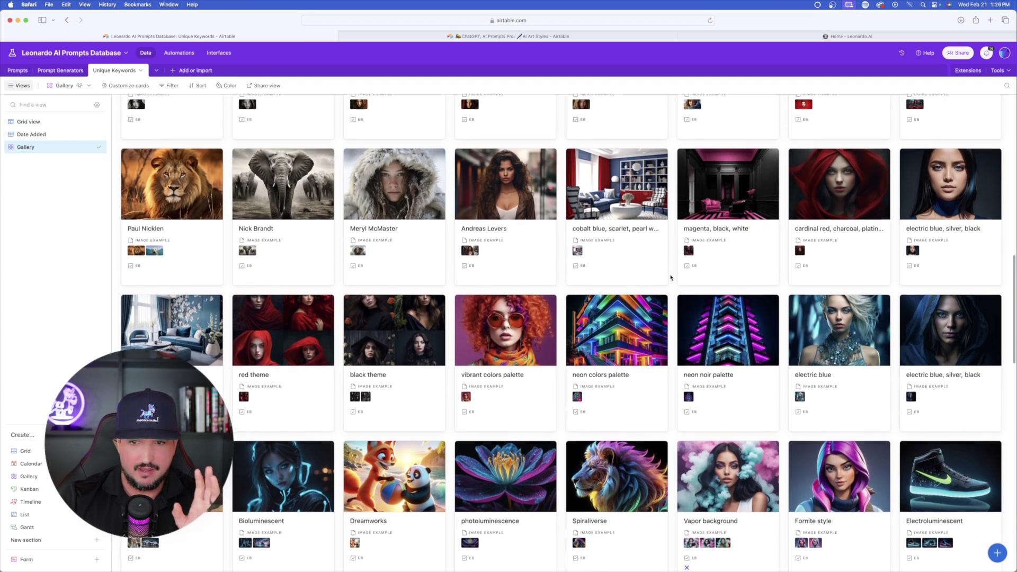
Step: Scroll through the prompt generator rows and the AI Art Styles lighting examples
scroll(670, 277, "up", 5)
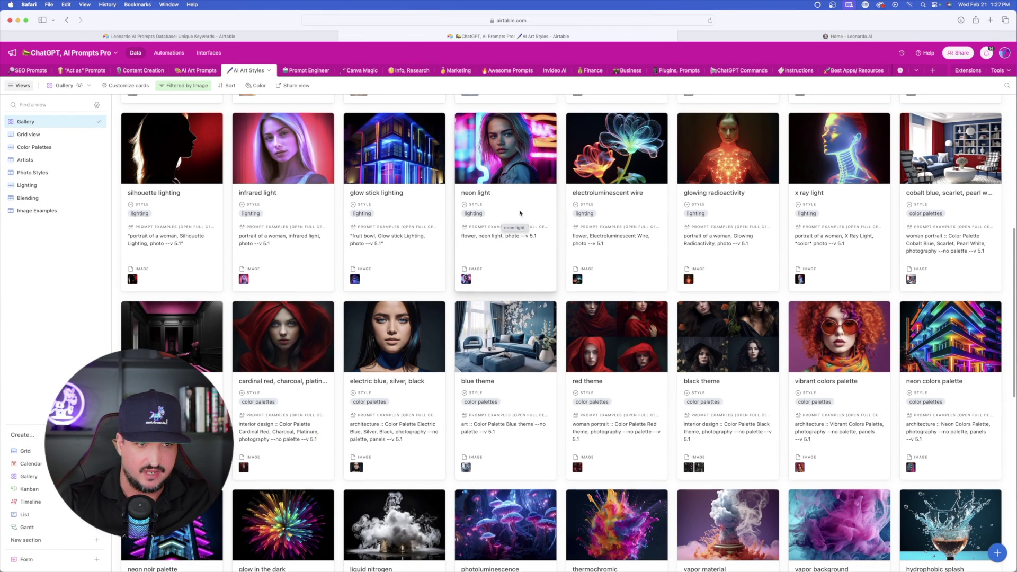
scroll(477, 227, "up", 5)
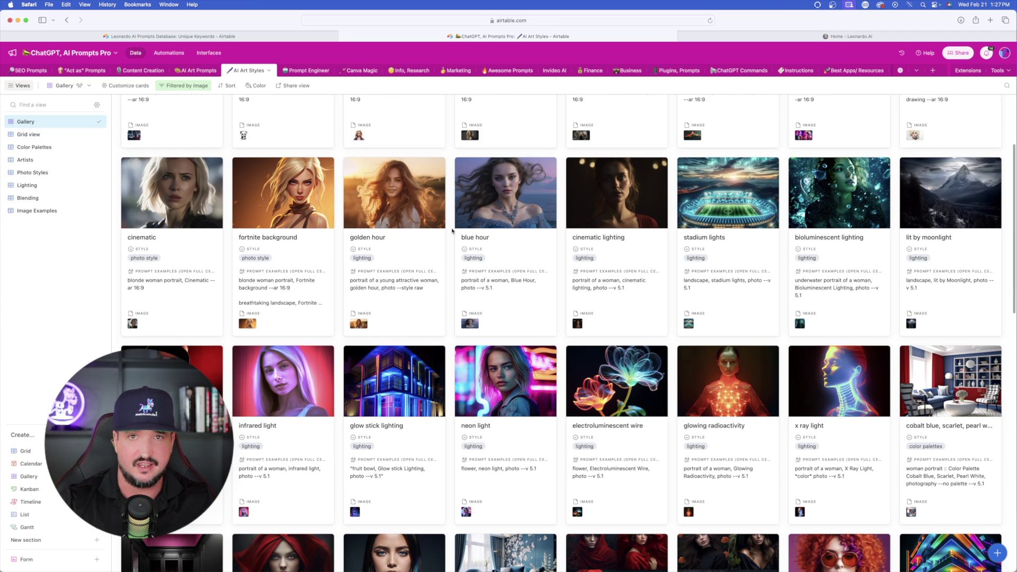
scroll(452, 231, "up", 1)
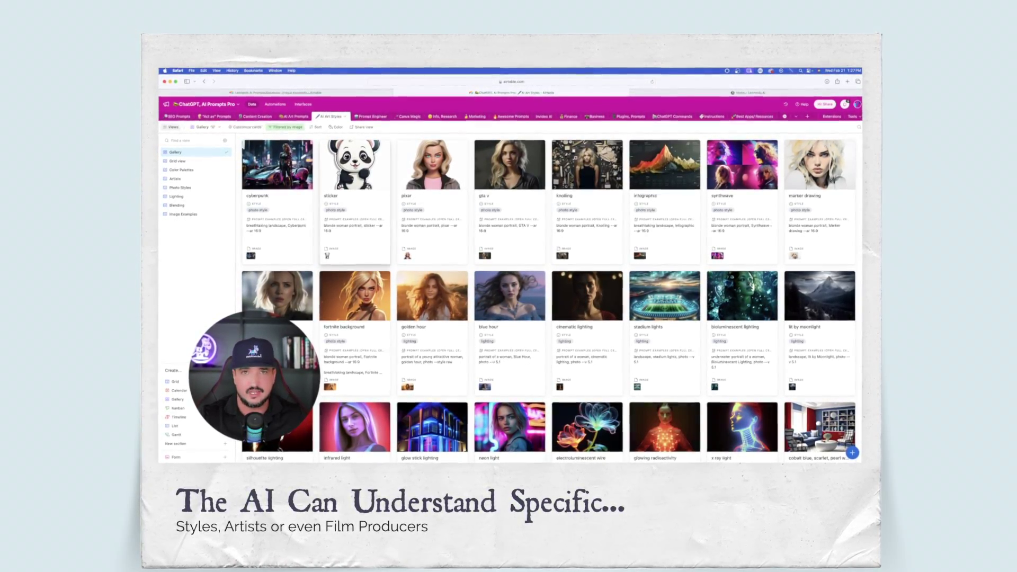
scroll(315, 183, "down", 5)
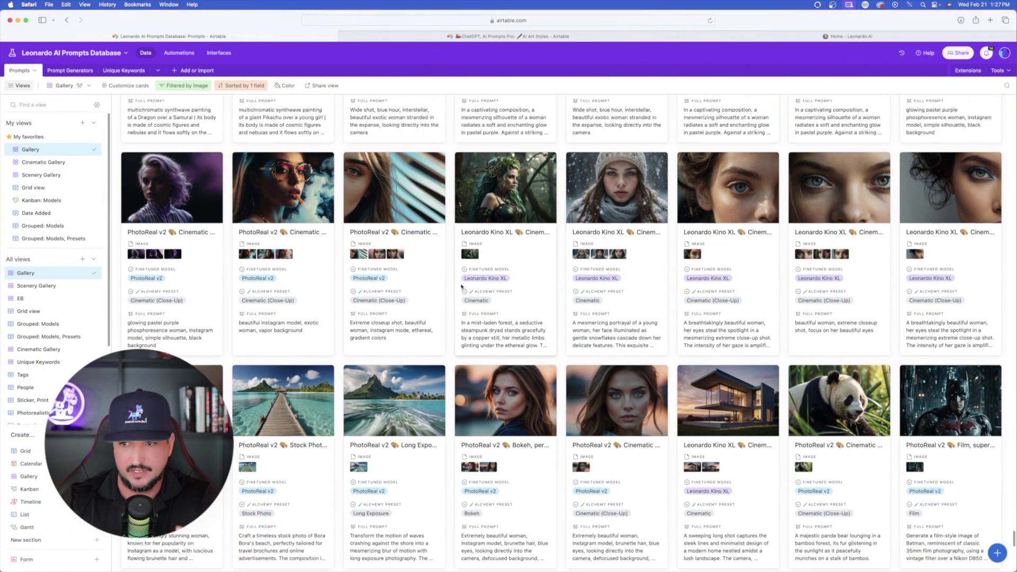
scroll(461, 287, "up", 4)
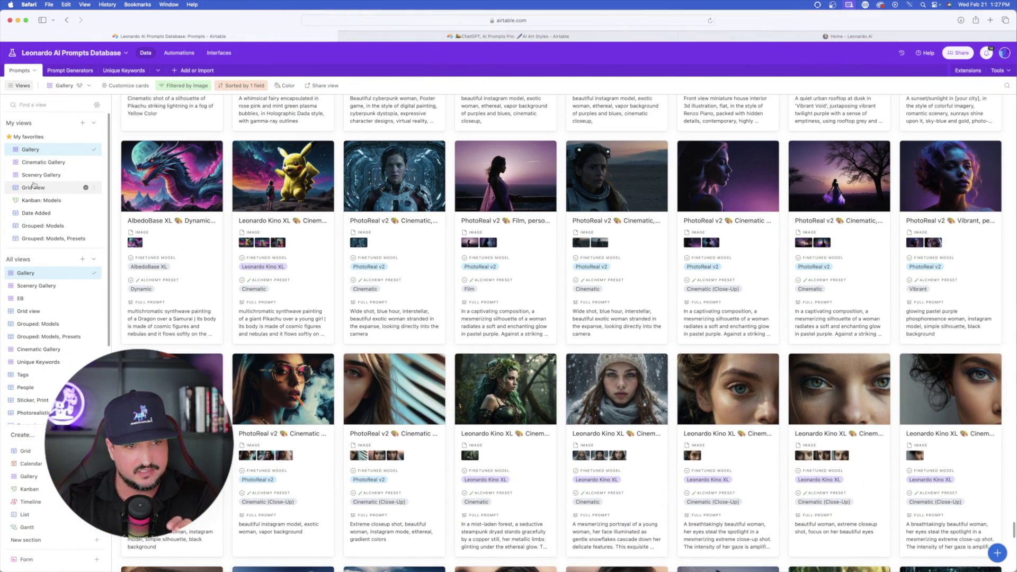
Step: Switch Prompts to Grid view, expand the viking warrior record and enlarge its image
left_click(37, 188)
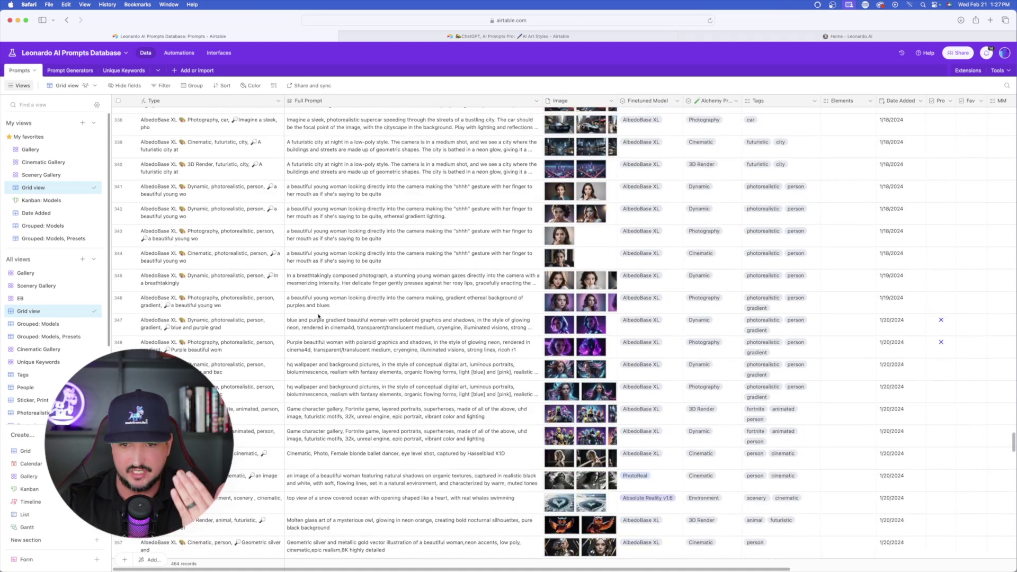
scroll(324, 317, "down", 10)
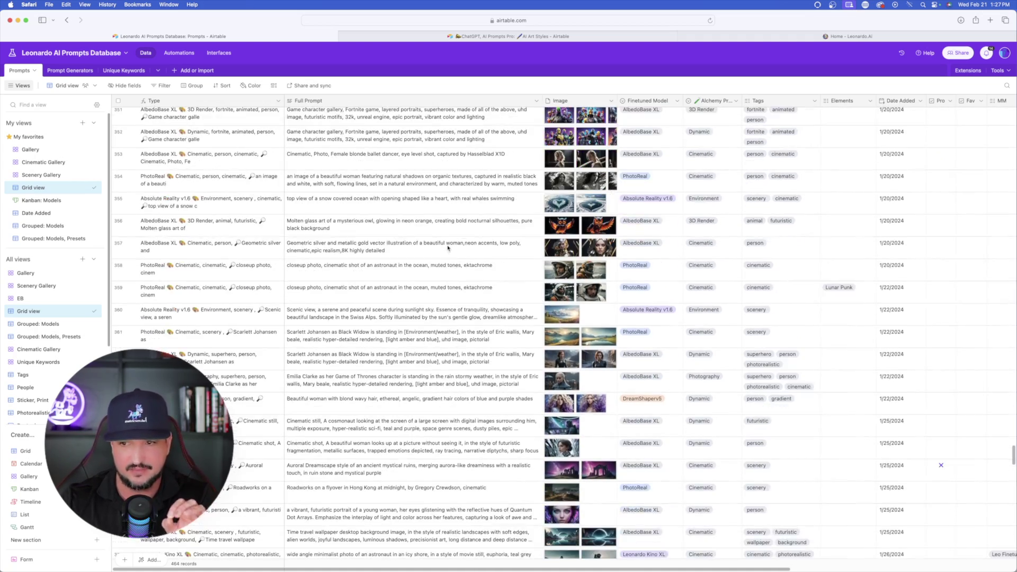
scroll(435, 248, "down", 4)
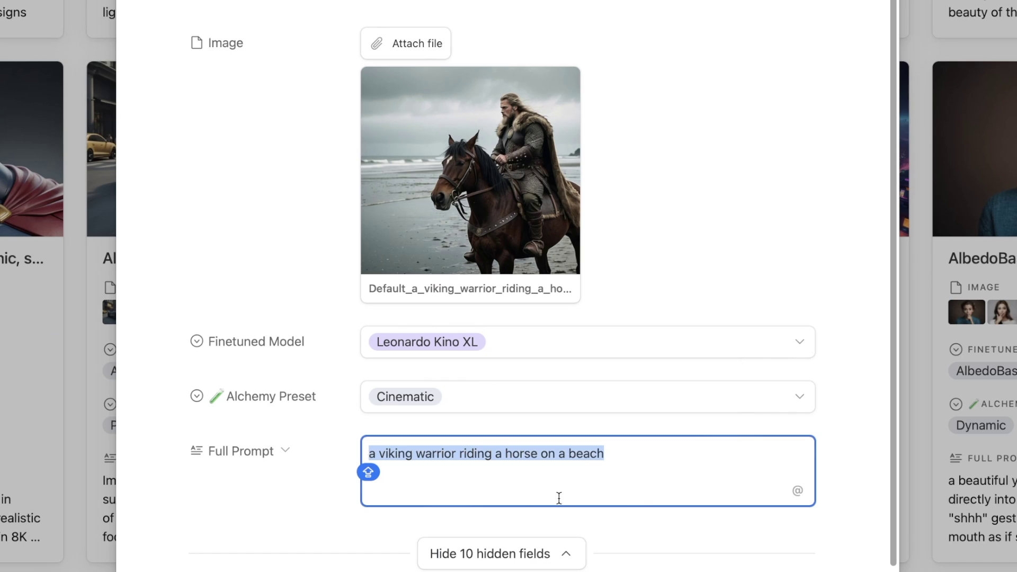
left_click(531, 389)
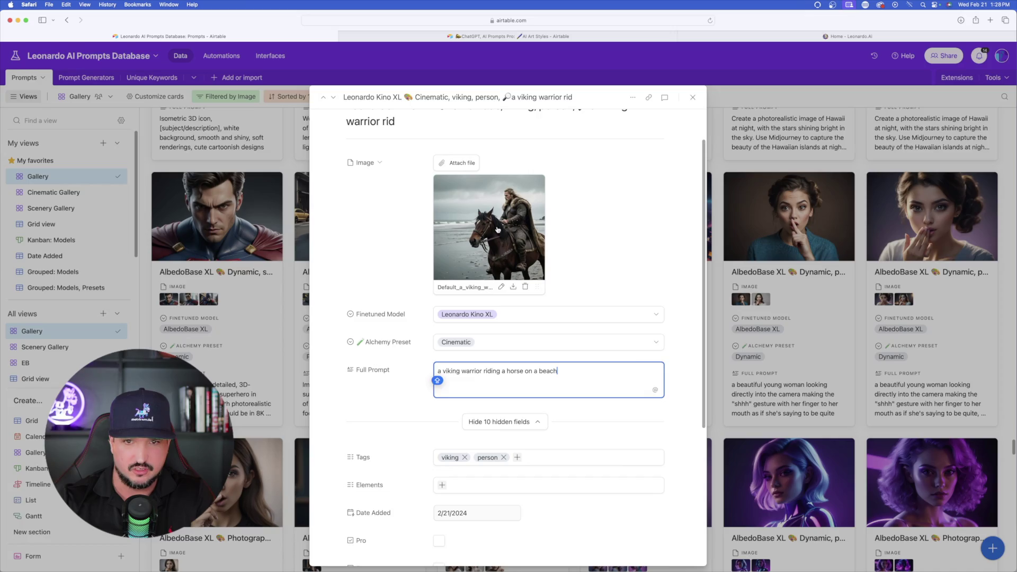
left_click(488, 172)
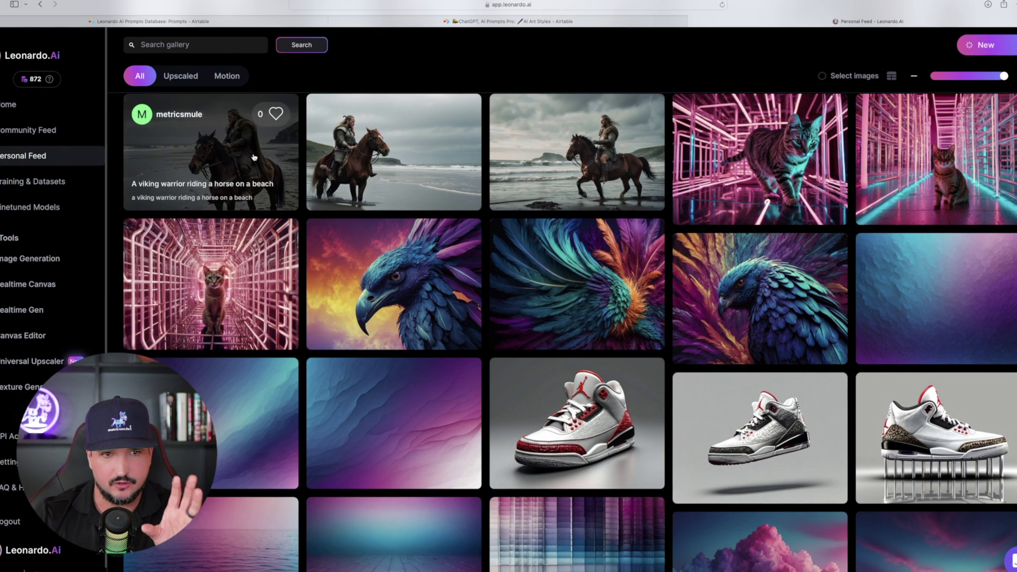
Step: Open a viking beach image's details, view it full-size, then advance to the next image
left_click(212, 159)
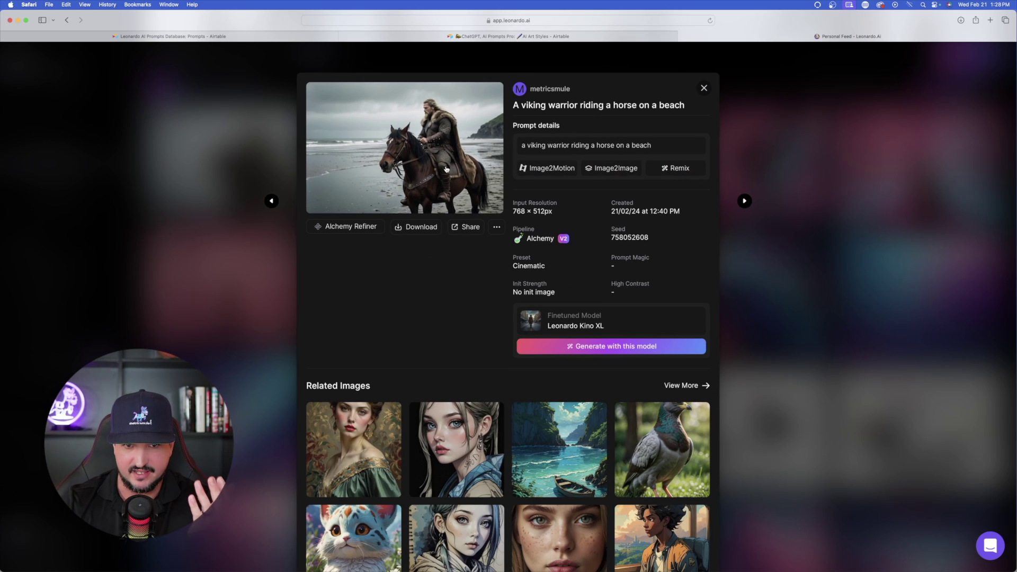
left_click(445, 169)
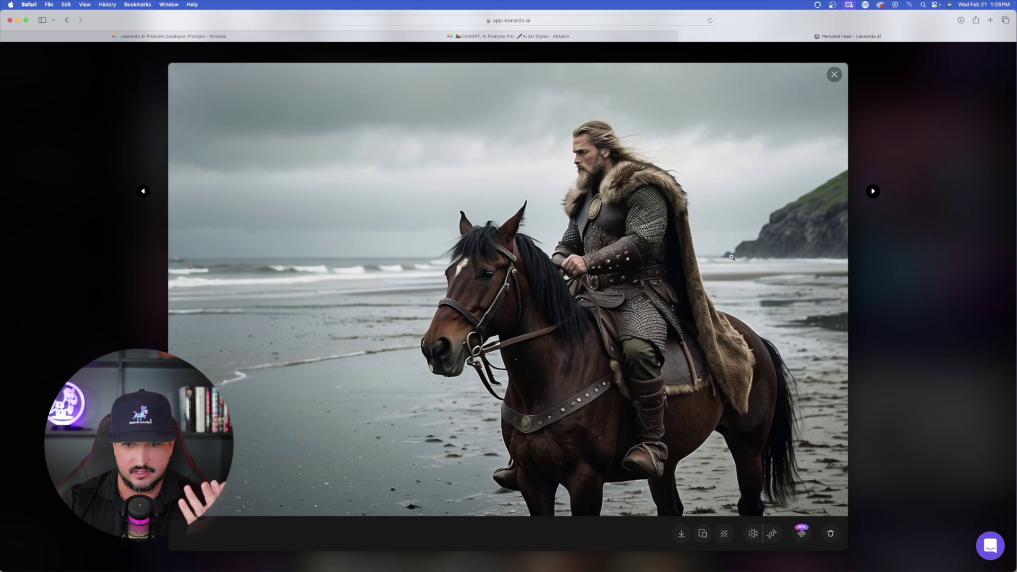
left_click(916, 266)
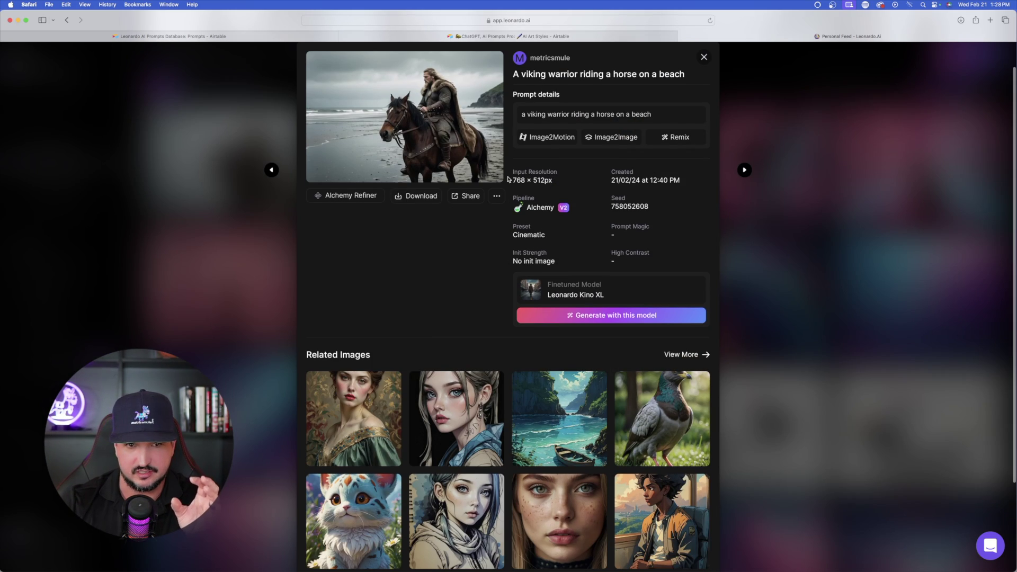
left_click(744, 170)
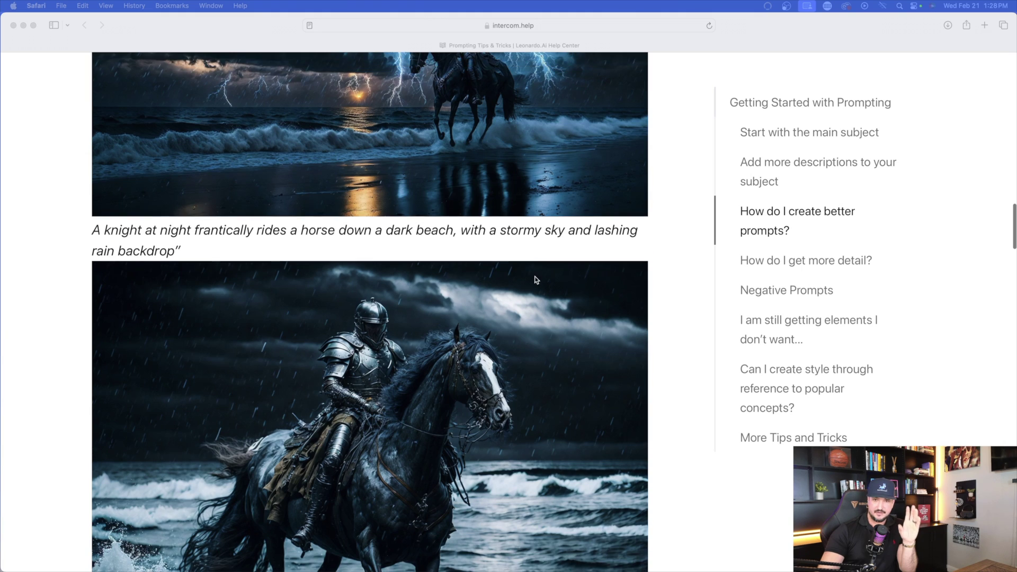
scroll(542, 273, "up", 1)
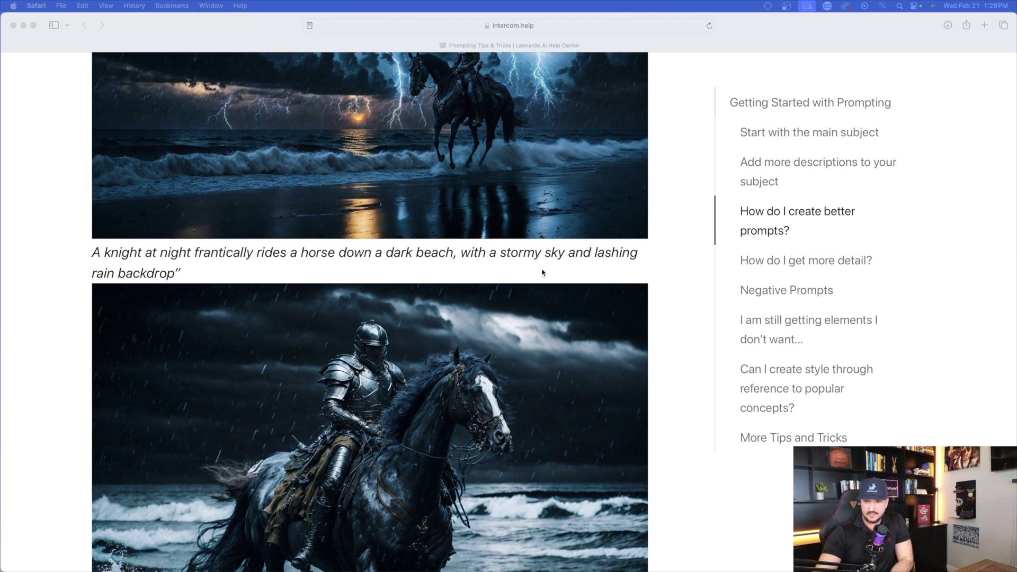
Step: Scroll the Prompting Tips & Tricks article and highlight 'knight frantically' and another phrase in the quoted prompt
scroll(528, 261, "up", 5)
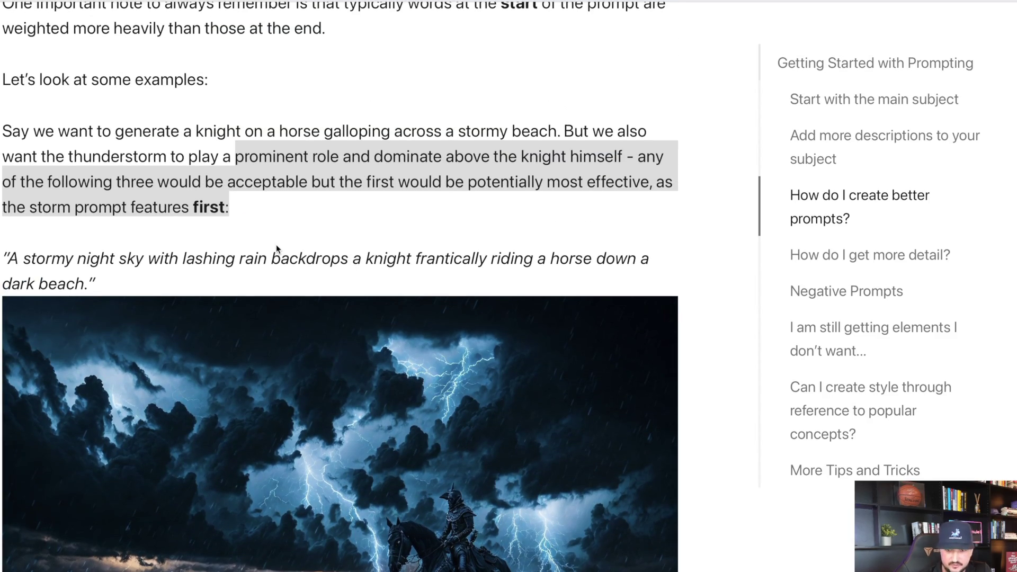
scroll(264, 243, "down", 3)
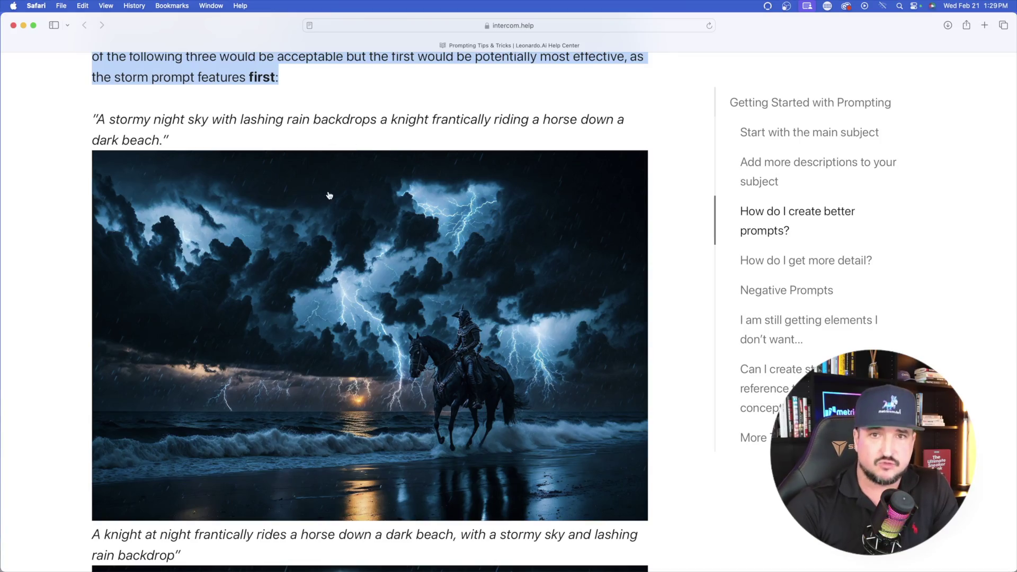
left_click_drag(394, 118, 491, 122)
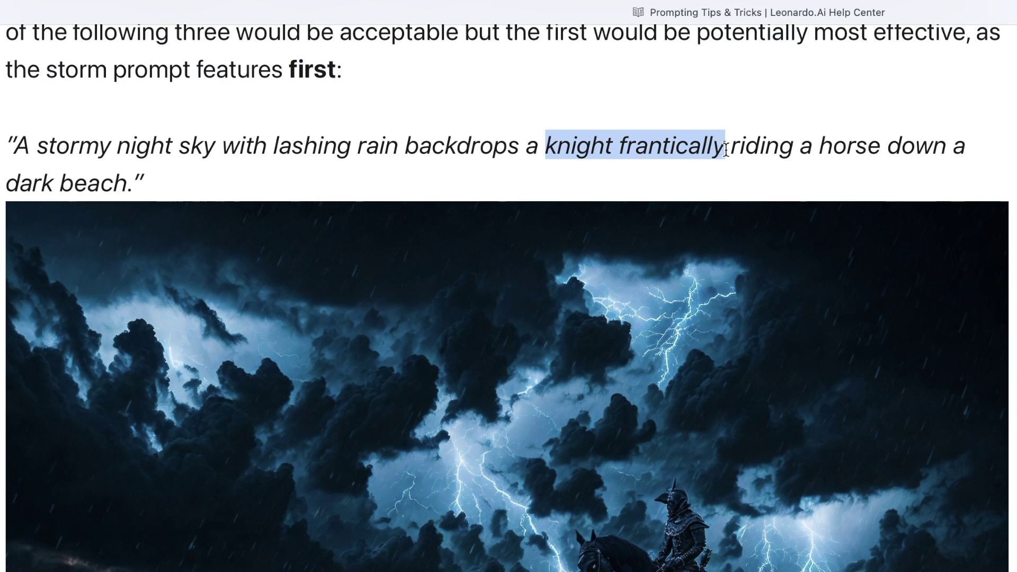
left_click_drag(725, 149, 794, 147)
scroll(395, 482, "down", 10)
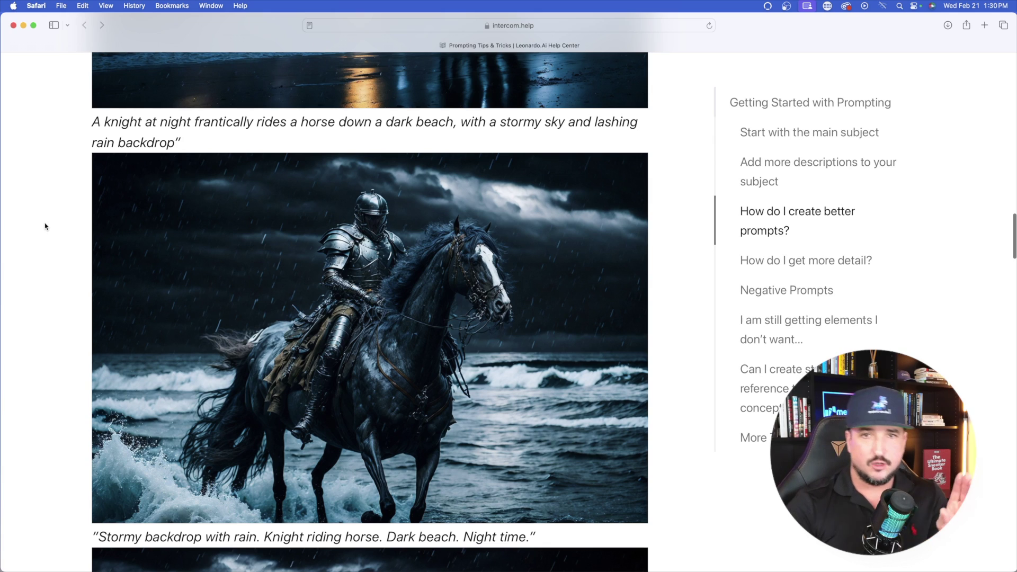
scroll(45, 227, "down", 1)
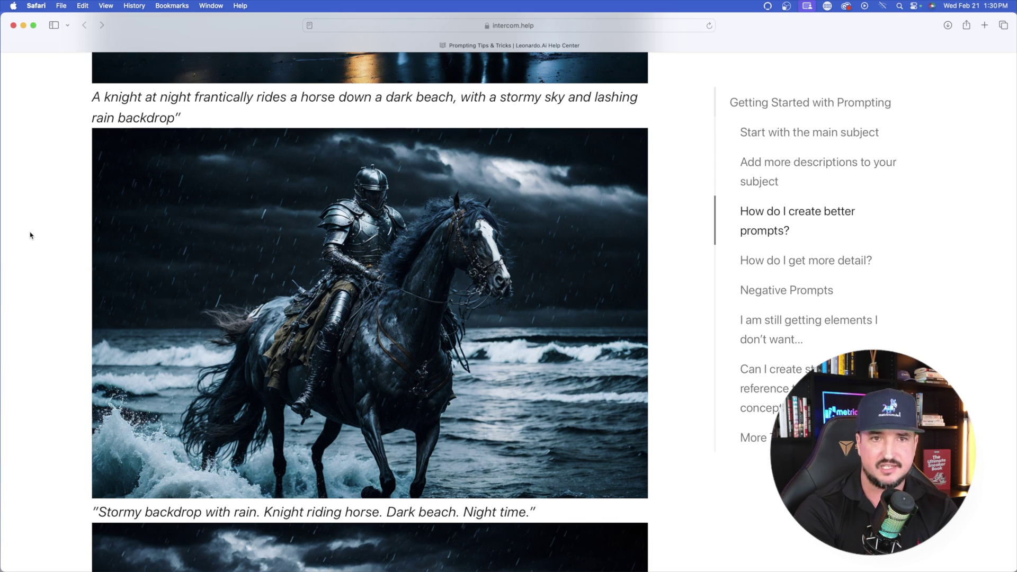
scroll(172, 243, "up", 7)
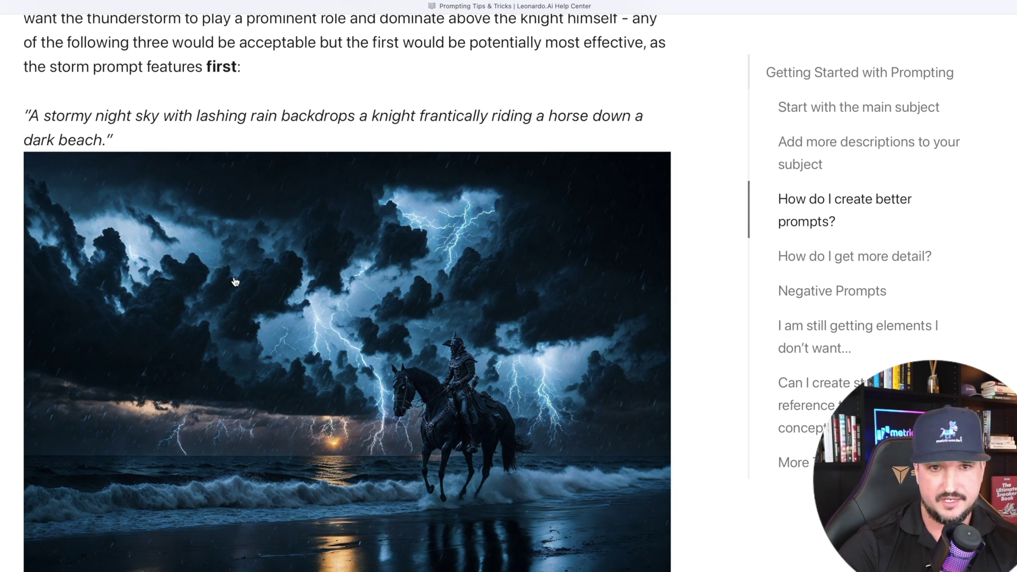
scroll(240, 291, "down", 1)
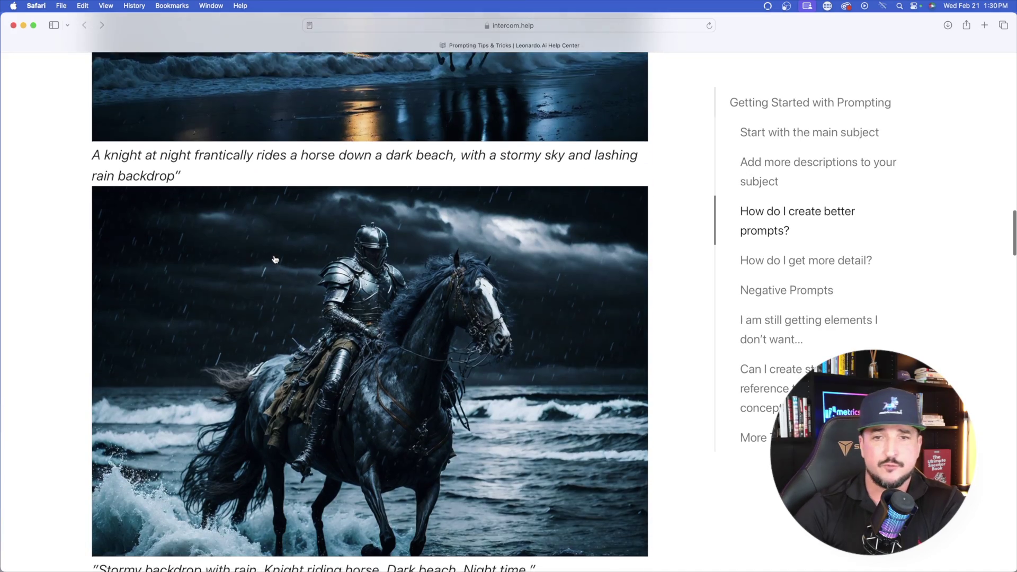
Step: Scroll past the 'Stormy backdrop with rain…' example and highlight the paragraph comparing the three images
scroll(271, 264, "down", 2)
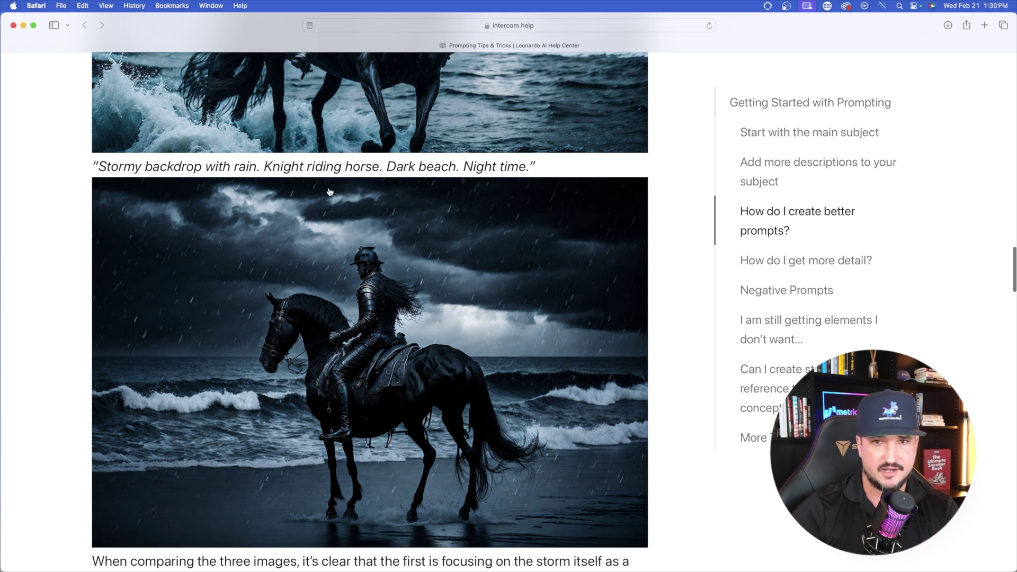
scroll(382, 207, "down", 2)
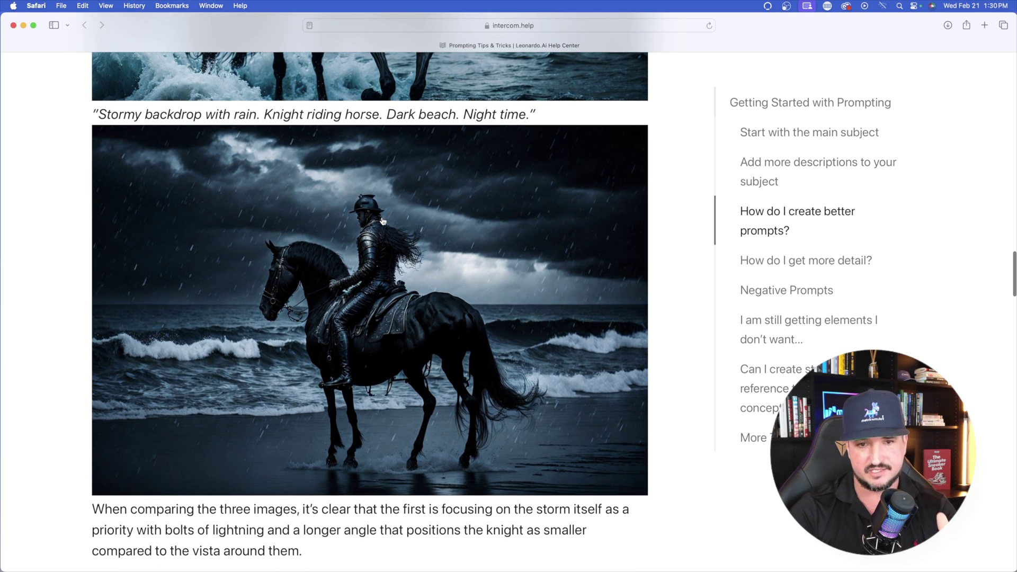
scroll(382, 221, "down", 1)
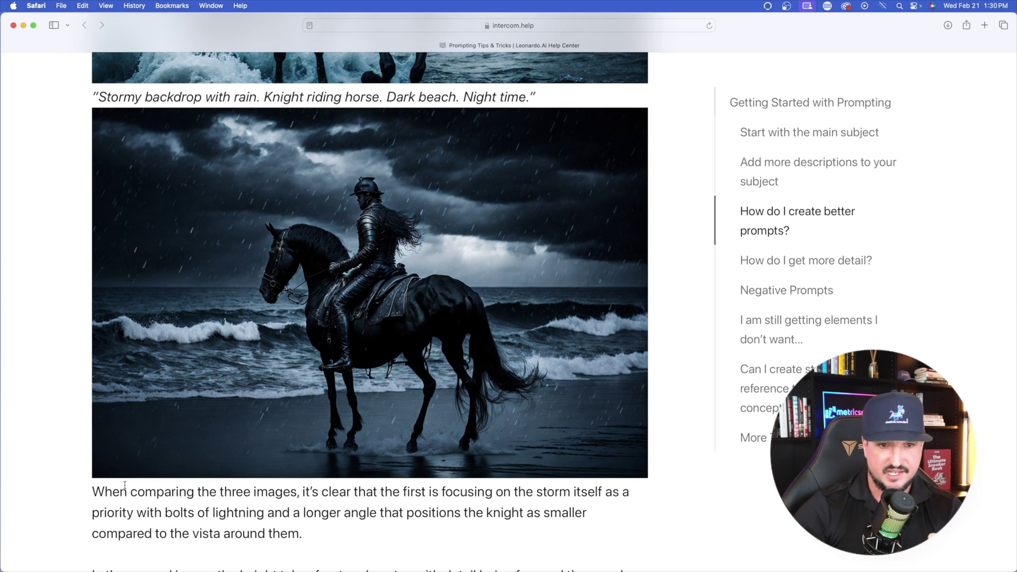
triple_click(358, 513)
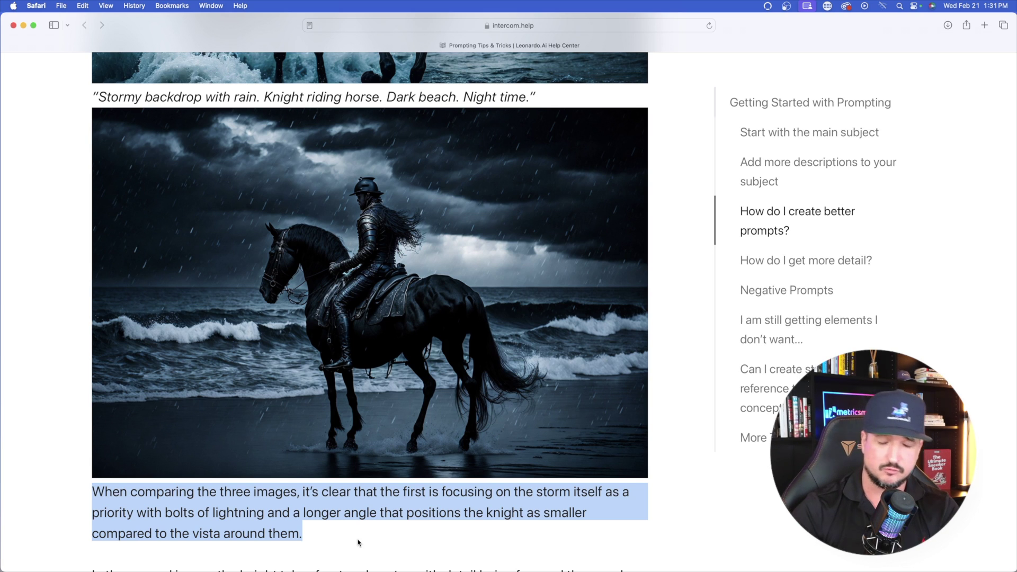
scroll(512, 226, "up", 1)
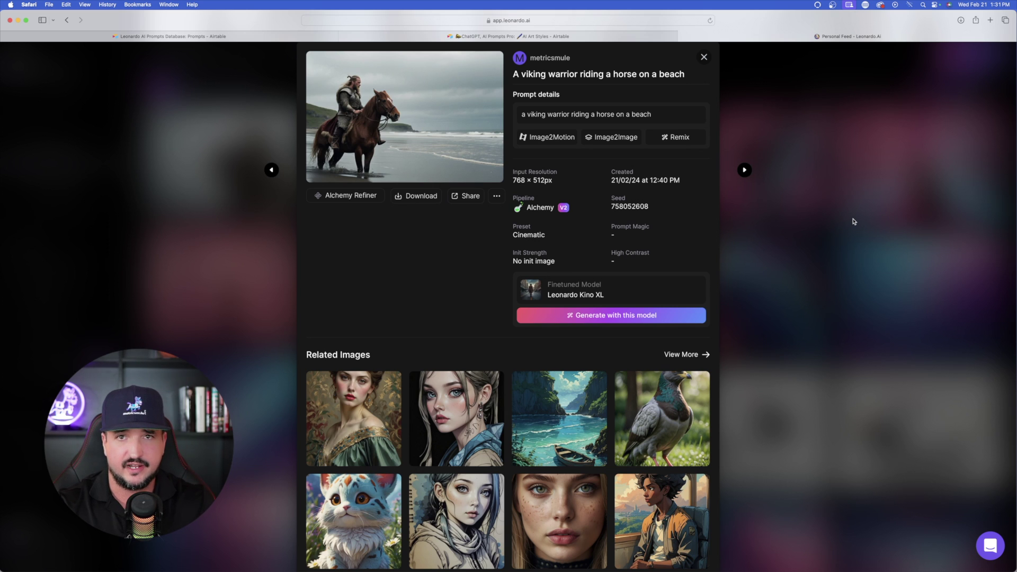
Step: In Airtable, expand the 'Beach, a horse with a viking warrior' record and view its attached image
left_click(854, 221)
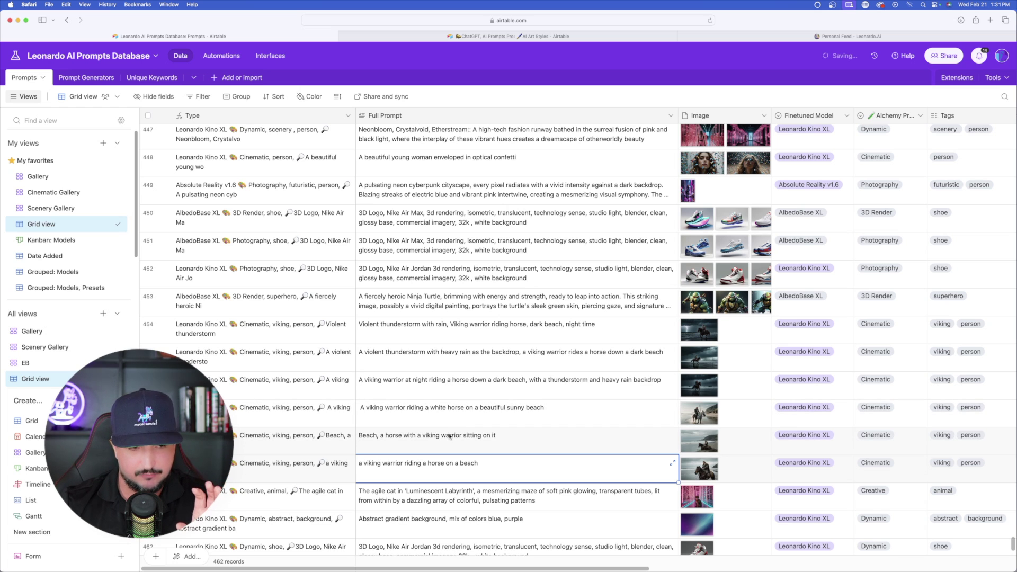
left_click(700, 468)
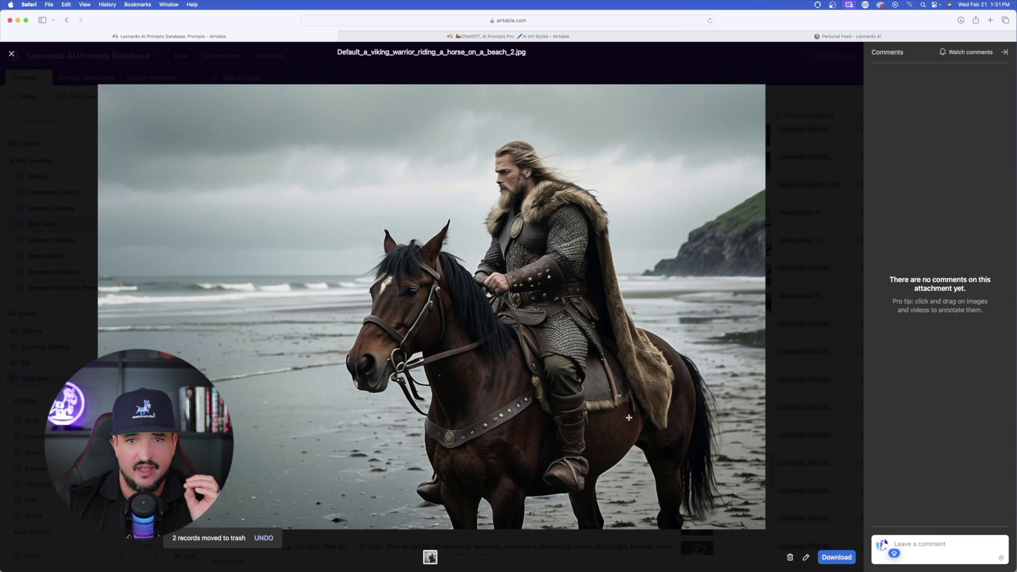
left_click(804, 247)
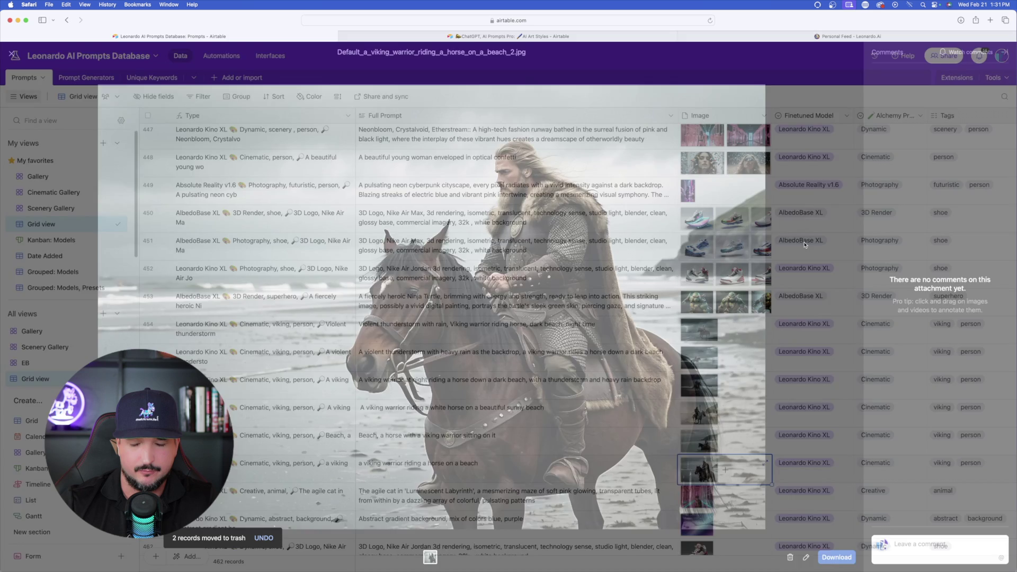
left_click(529, 445)
left_click(672, 435)
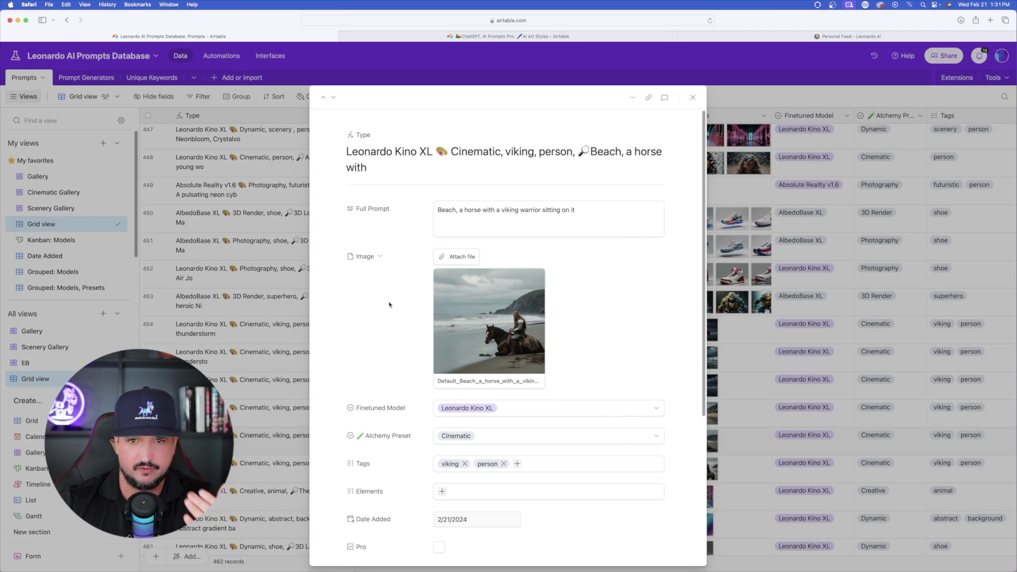
left_click(493, 313)
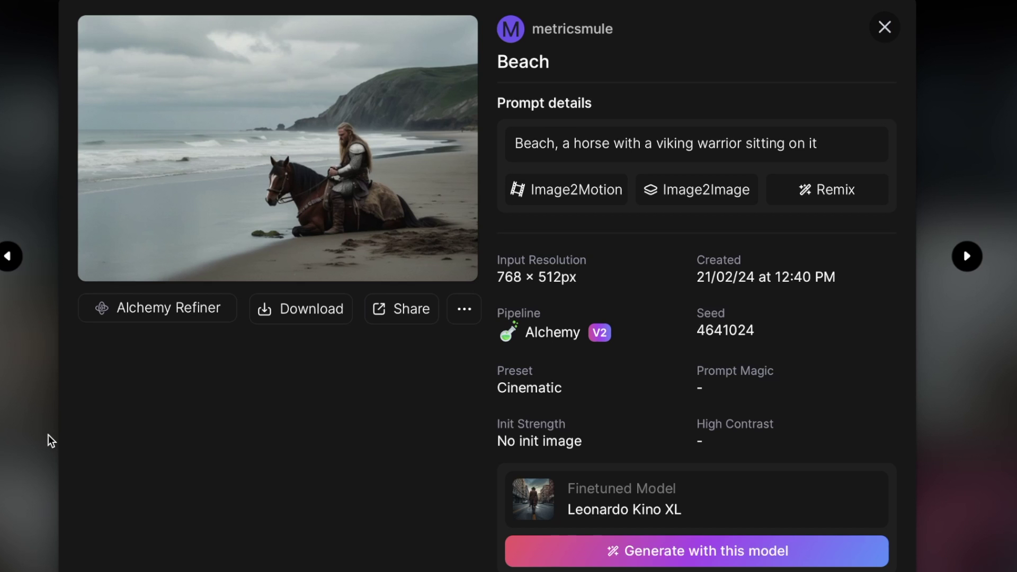
Step: Browse the viking generations, highlight the subject-description paragraph, and enlarge the white-horse image
left_click(8, 256)
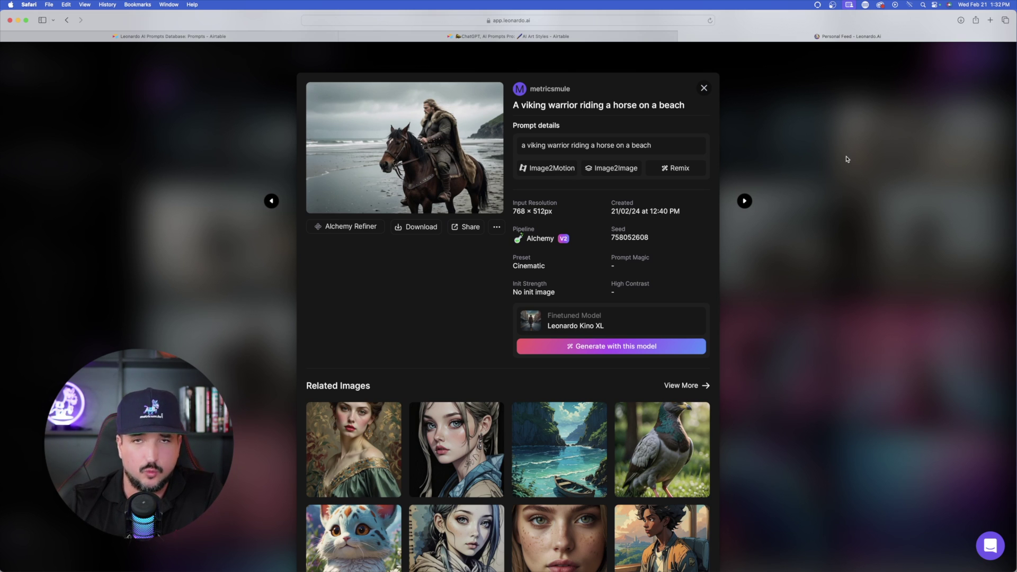
key("Right")
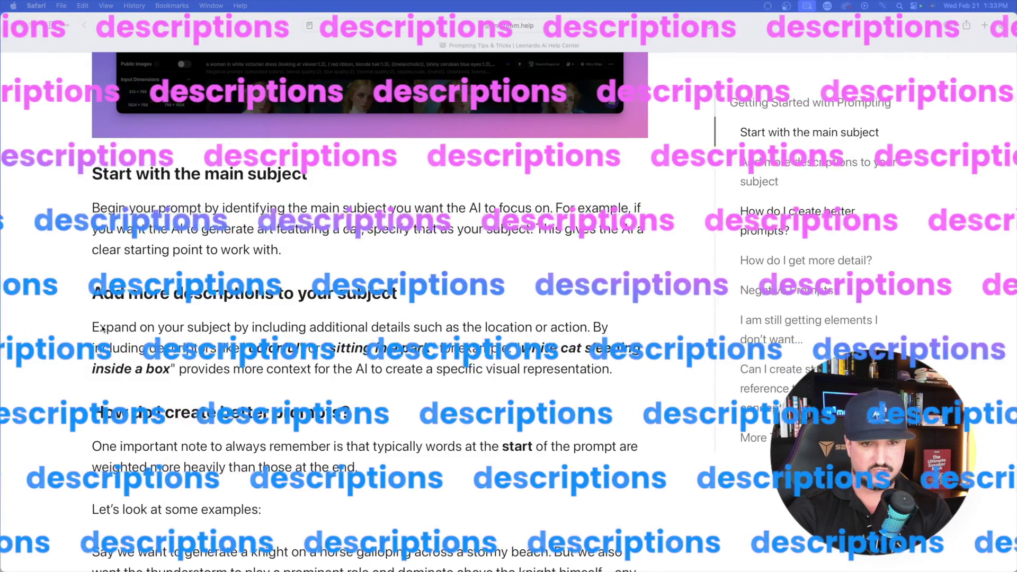
left_click_drag(91, 328, 622, 378)
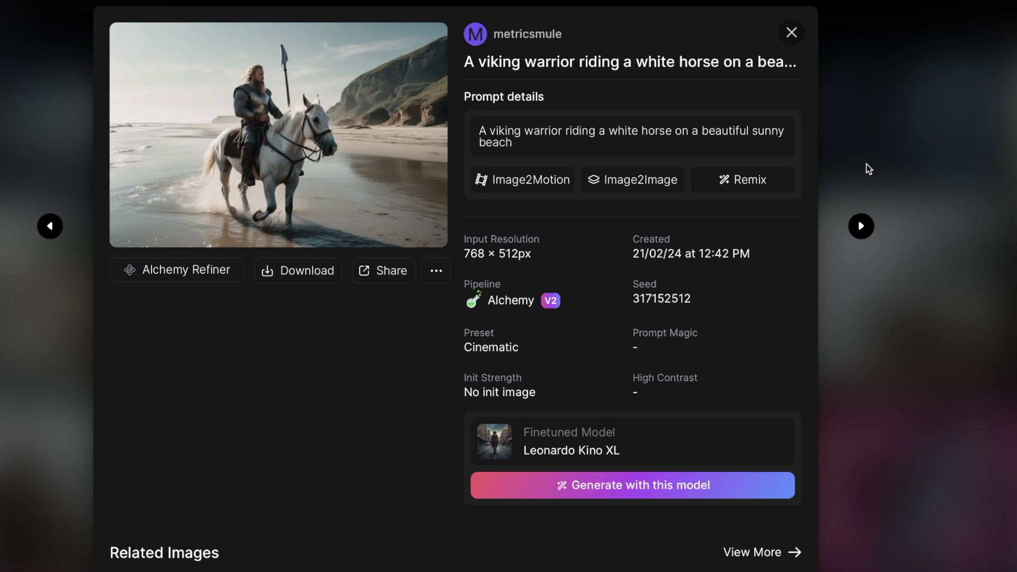
left_click(344, 146)
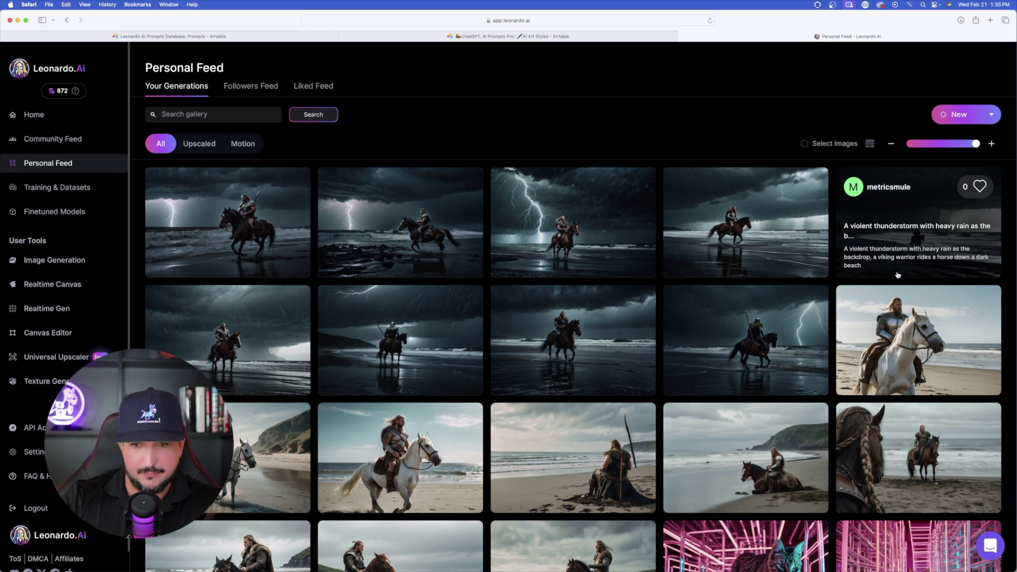
Step: Open a viking image's details and step through the viking images full-size
left_click(589, 337)
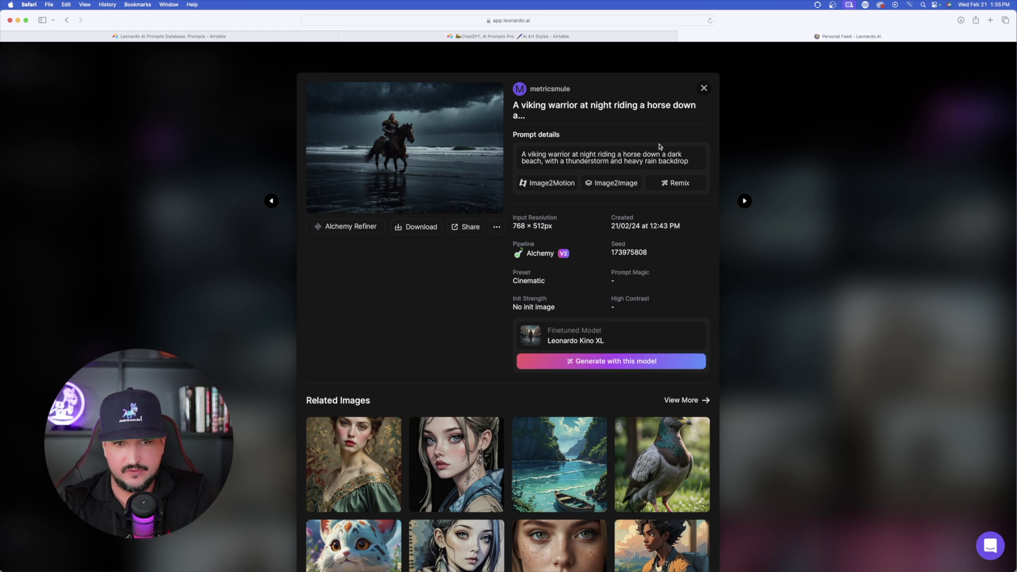
left_click(433, 139)
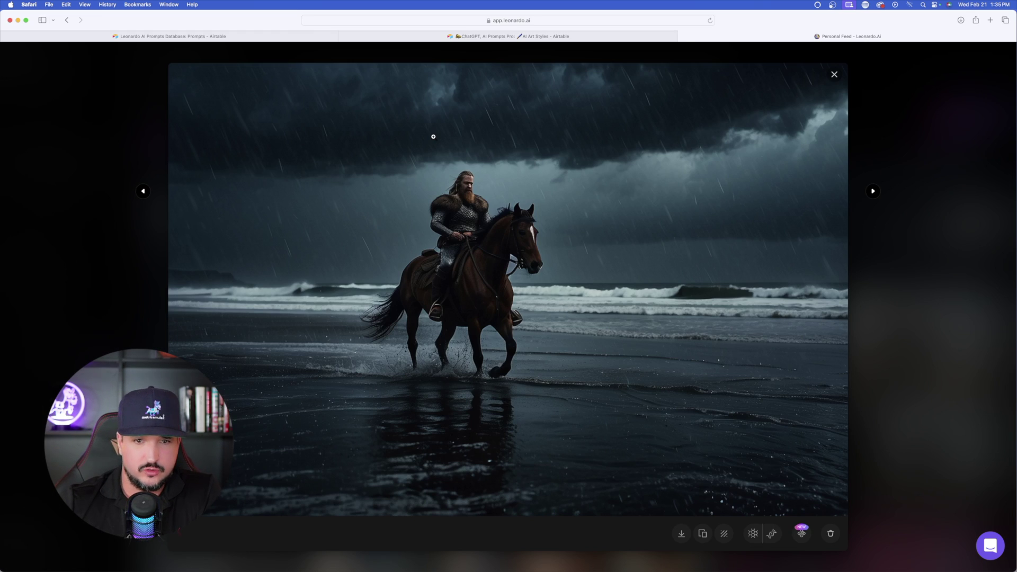
left_click(900, 292)
key("Right")
left_click(392, 159)
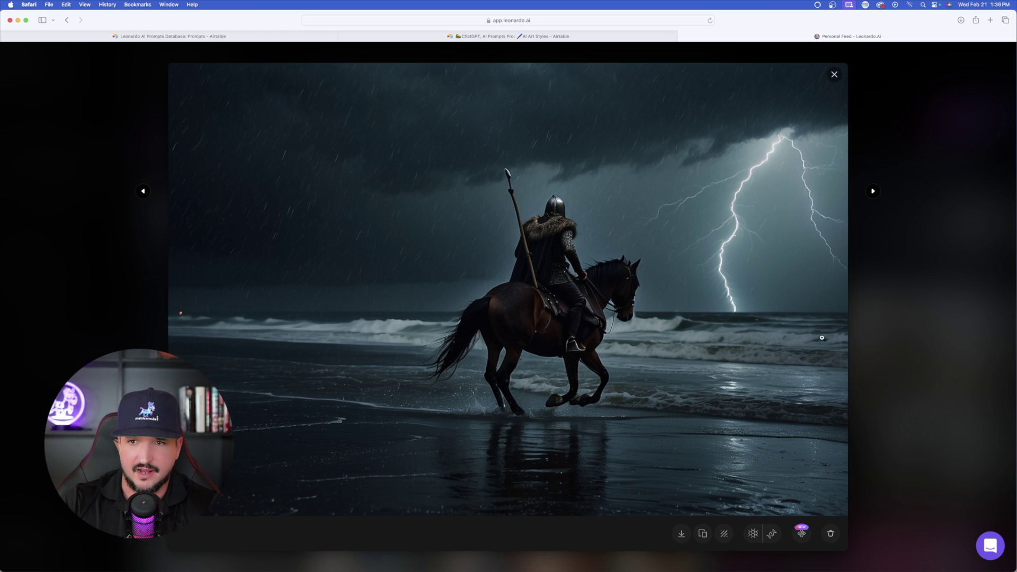
left_click(959, 315)
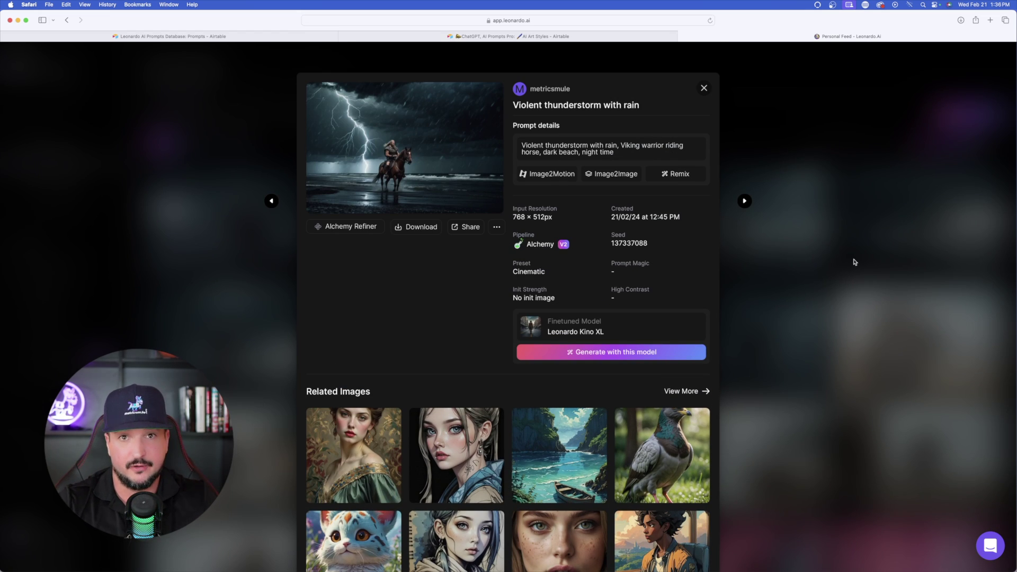
Step: View the thunderstorm viking images full-size and check their prompts
left_click(384, 131)
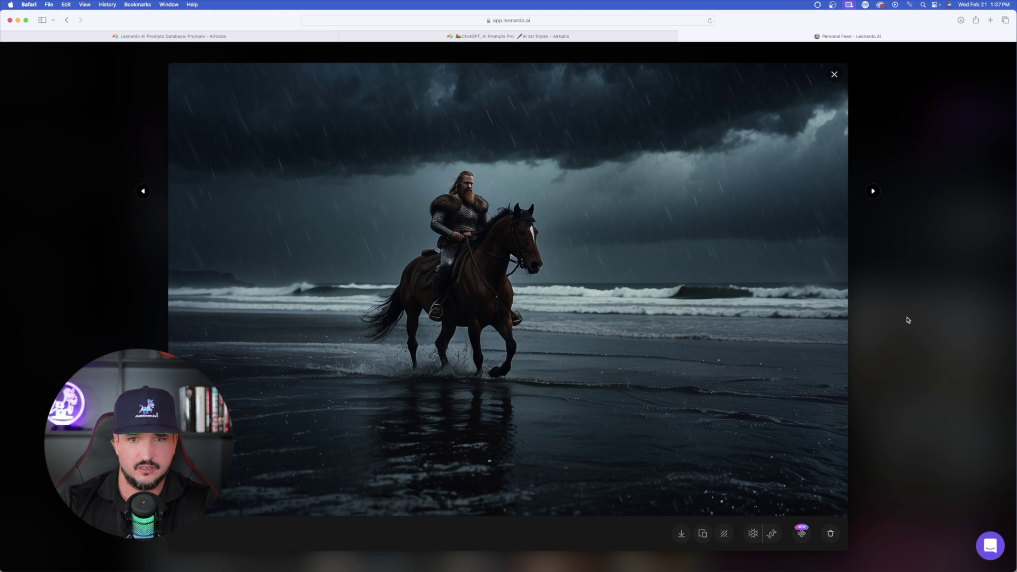
left_click(918, 318)
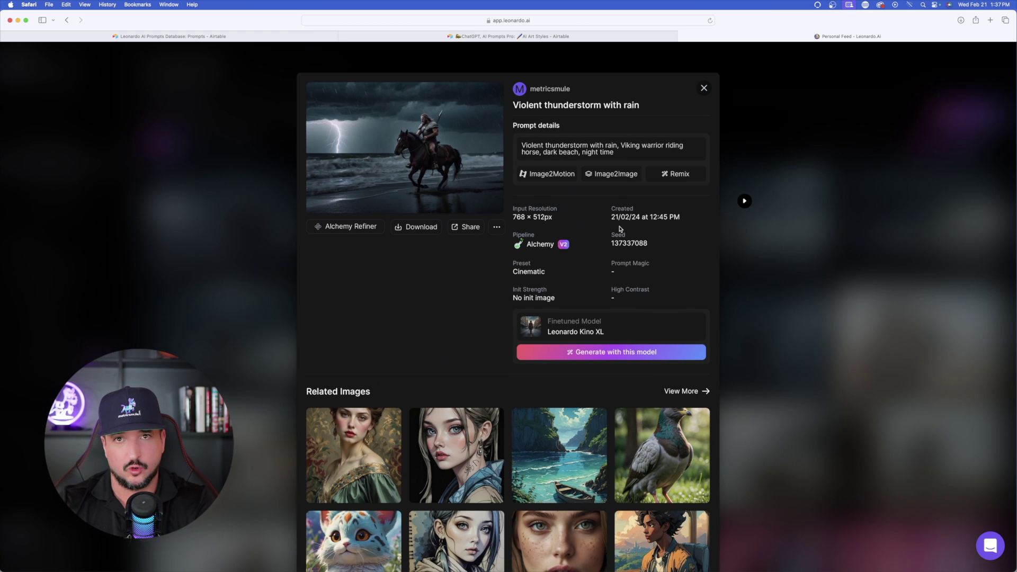
left_click(363, 135)
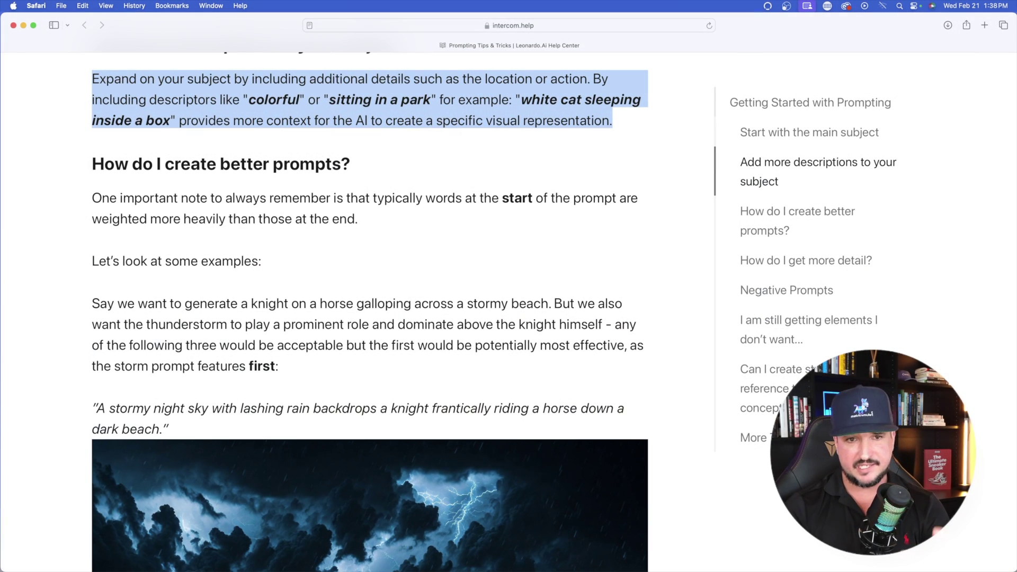
Step: Highlight the note that a prompt's opening words weigh most, then scroll through the knight examples
left_click(241, 279)
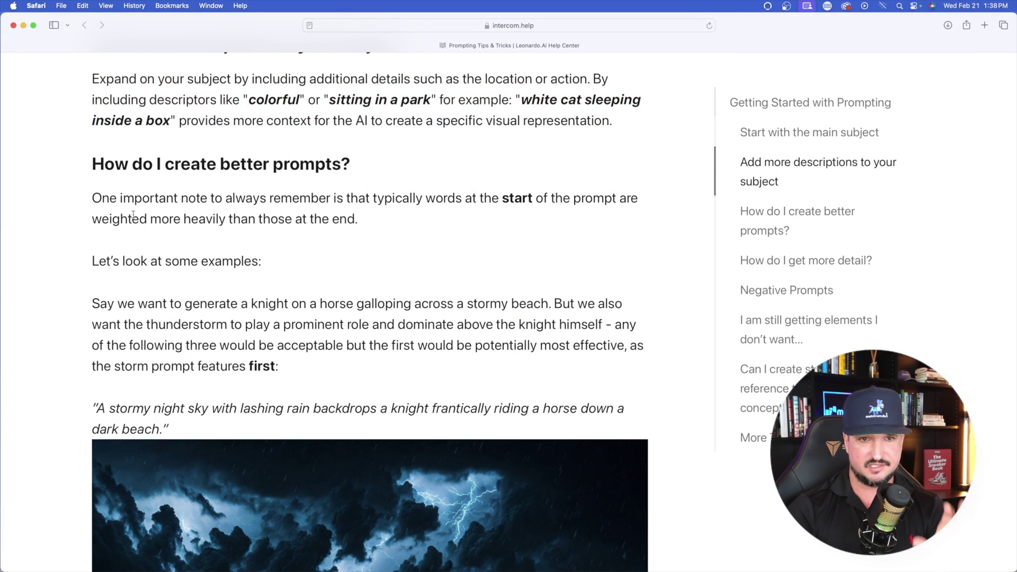
left_click_drag(90, 200, 420, 214)
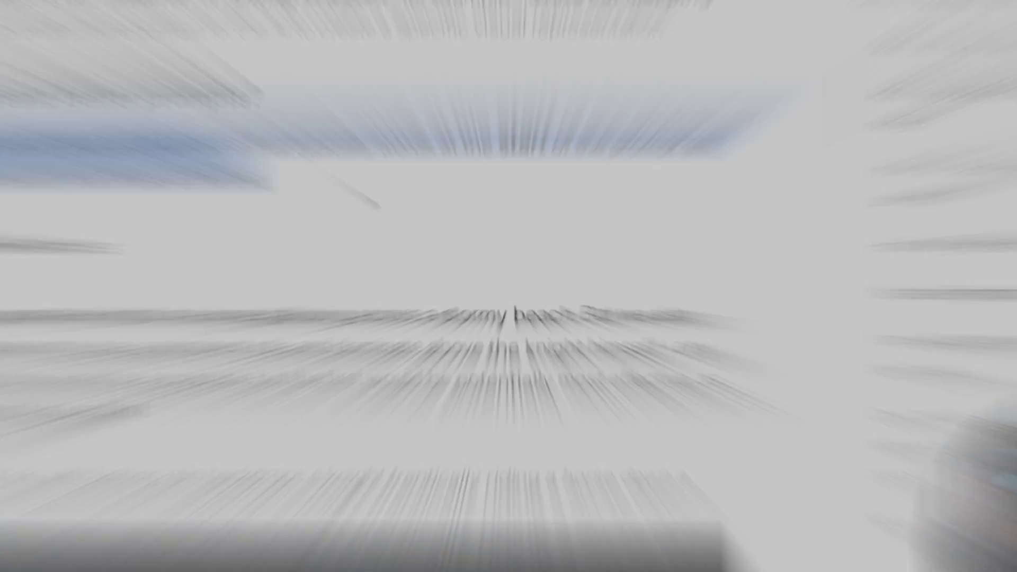
scroll(317, 244, "down", 12)
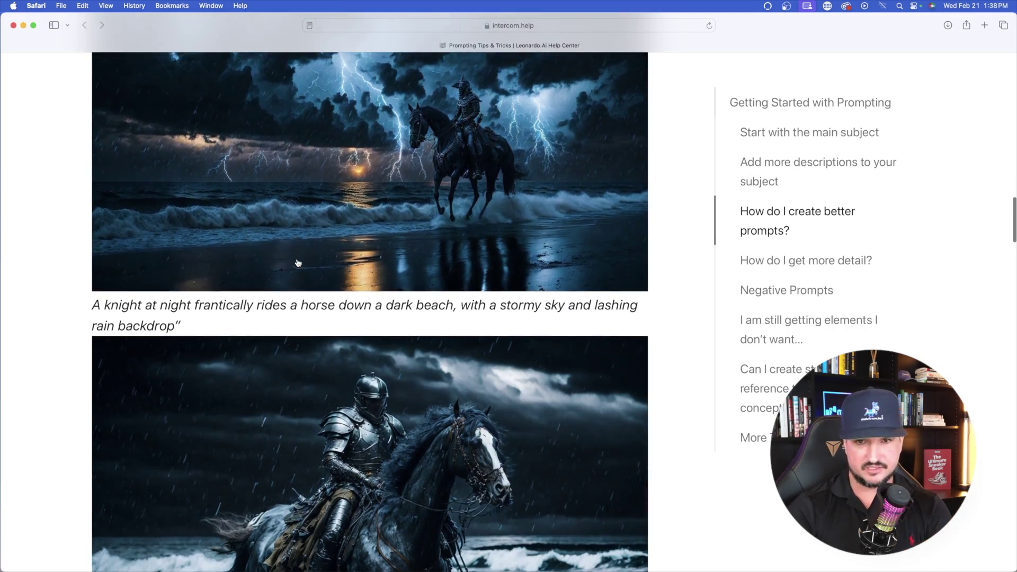
scroll(319, 299, "down", 15)
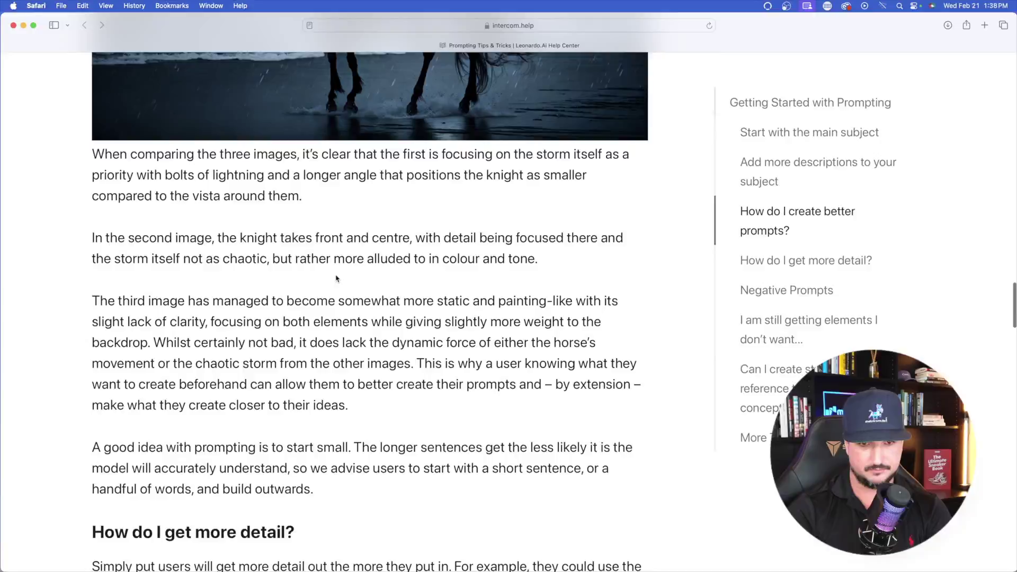
left_click_drag(93, 298, 321, 346)
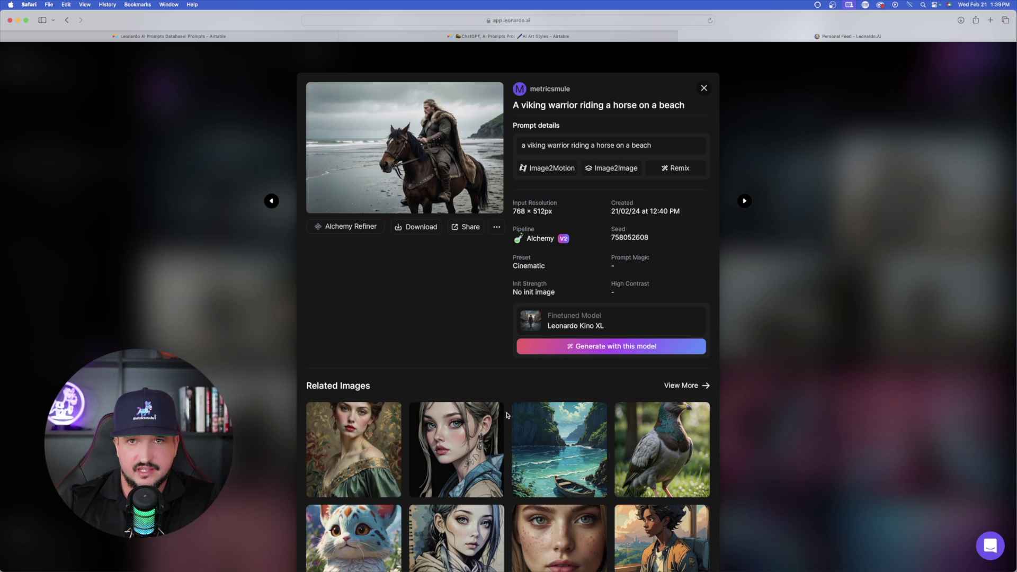
Step: Copy the prompt 'a viking warrior riding a horse on a beach' and close the image details
triple_click(654, 151)
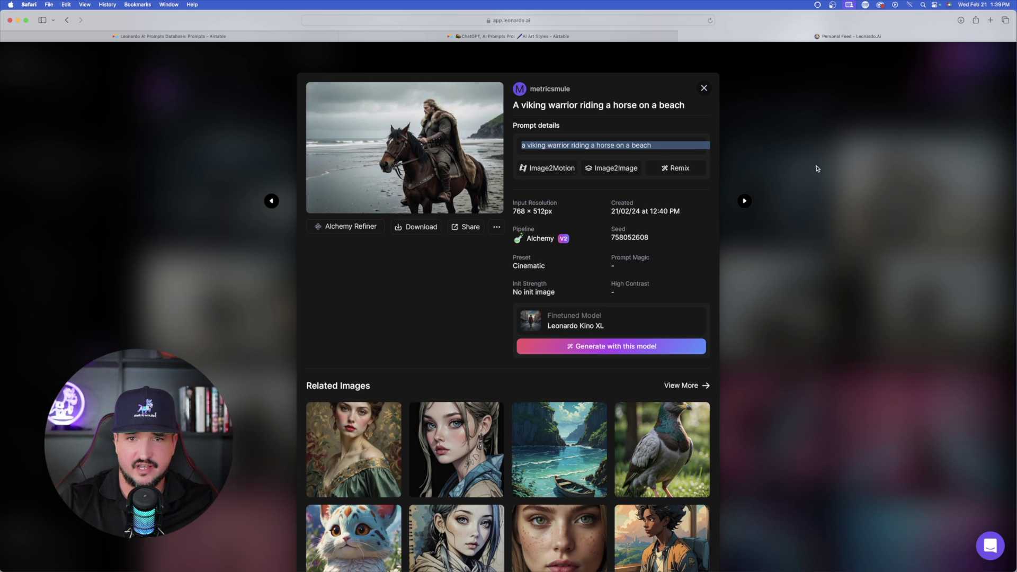
left_click(817, 169)
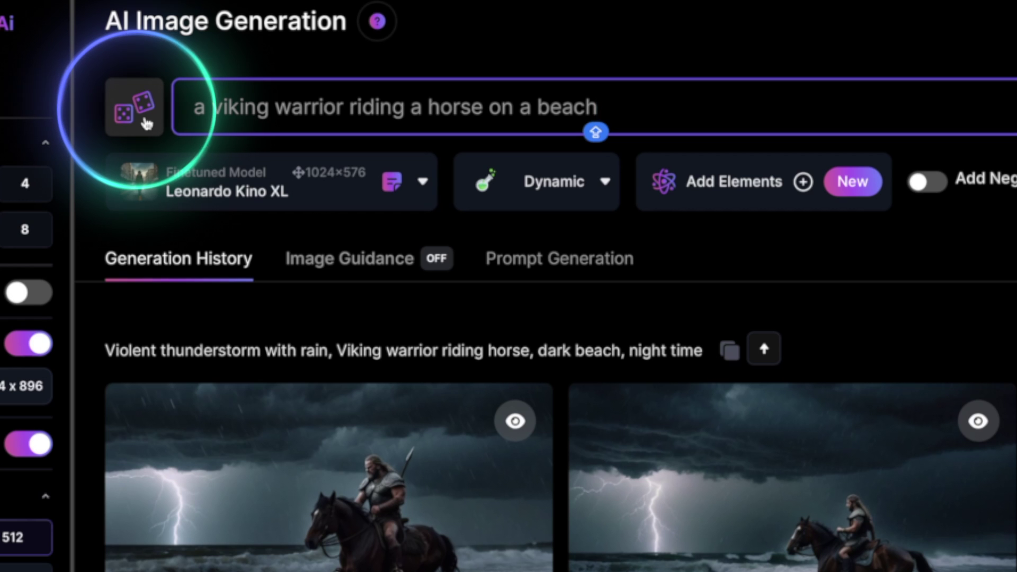
Step: Have the AI improve the viking warrior prompt into a more detailed version
left_click(135, 119)
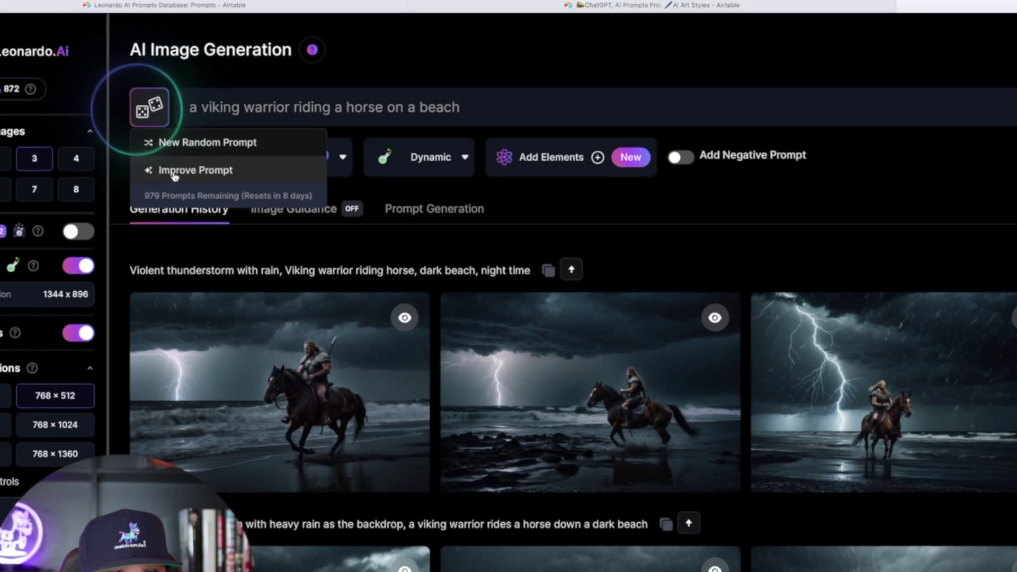
left_click(175, 171)
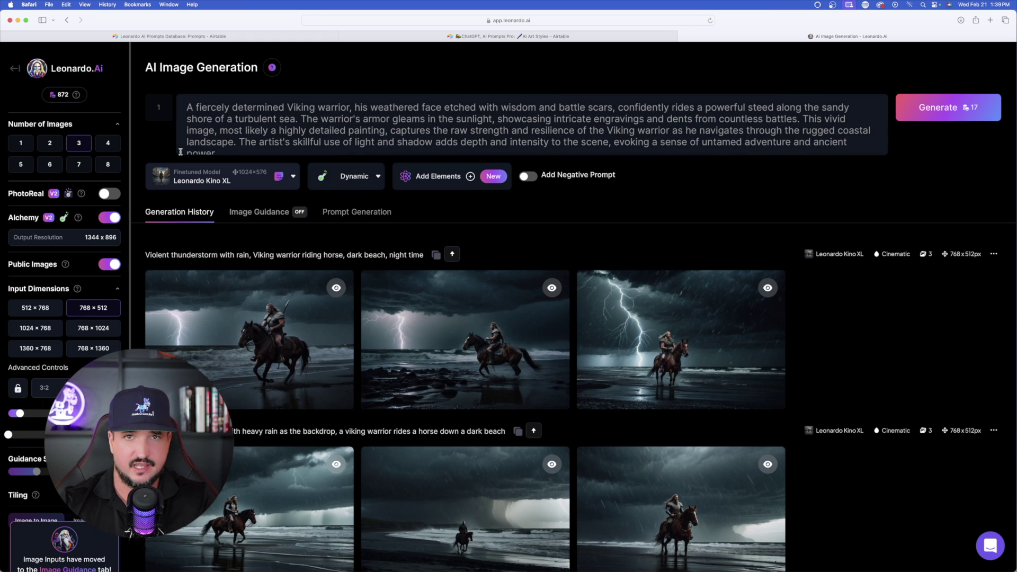
scroll(242, 132, "down", 3)
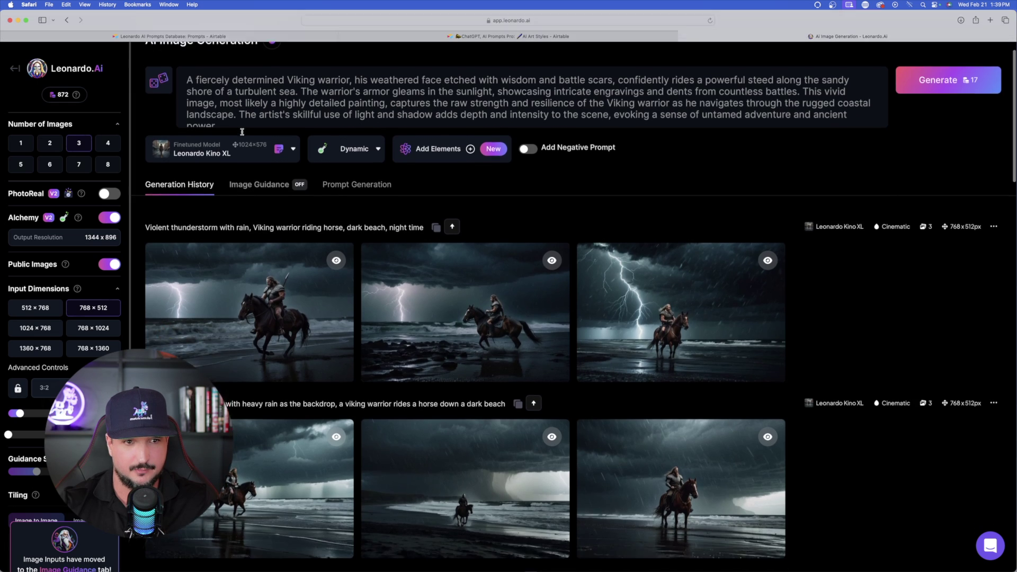
scroll(251, 112, "up", 3)
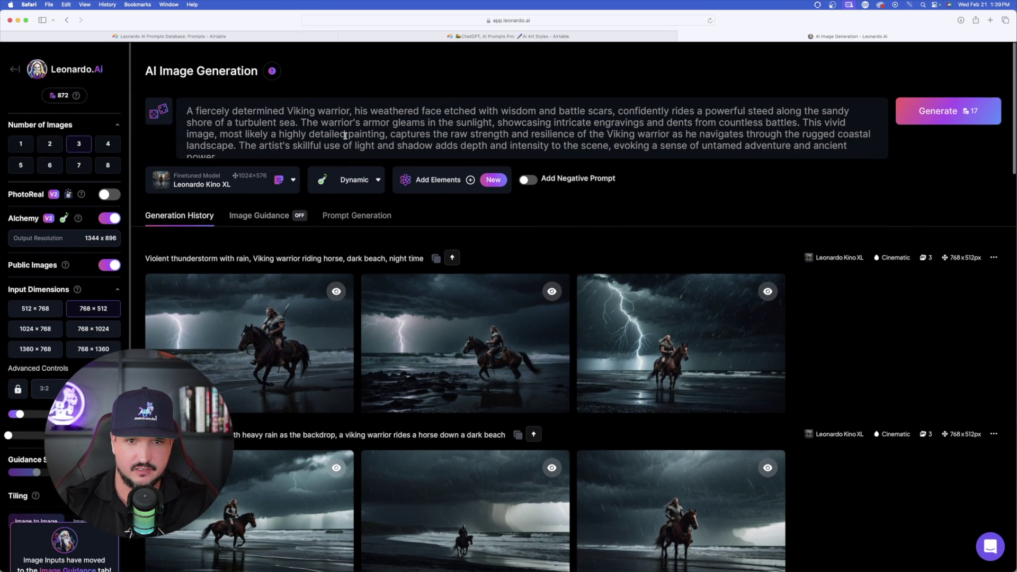
Step: Generate the prompt on AlbedoBase XL with the Dynamic style, then bring up Prompt Generation
left_click(244, 178)
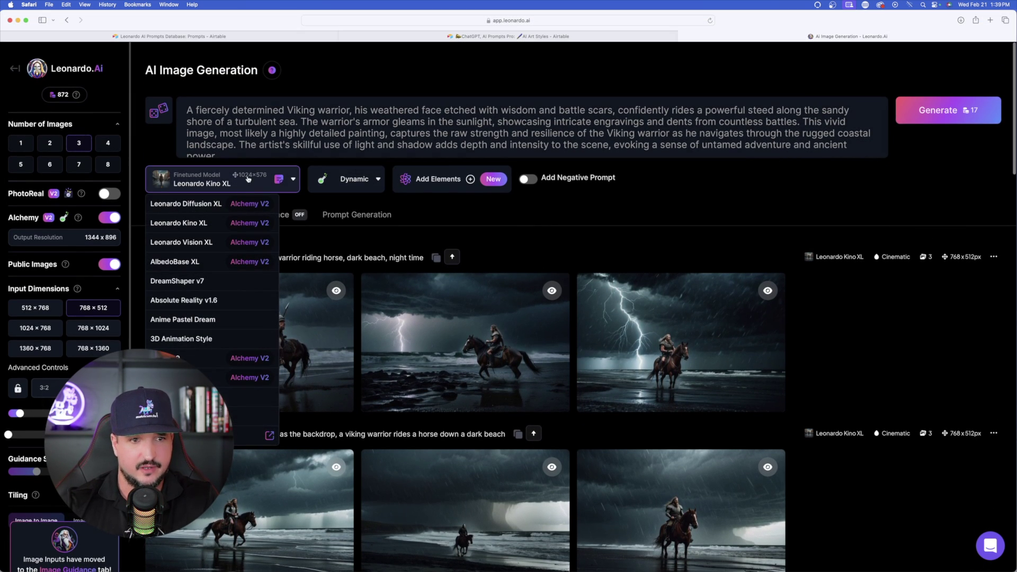
left_click(215, 262)
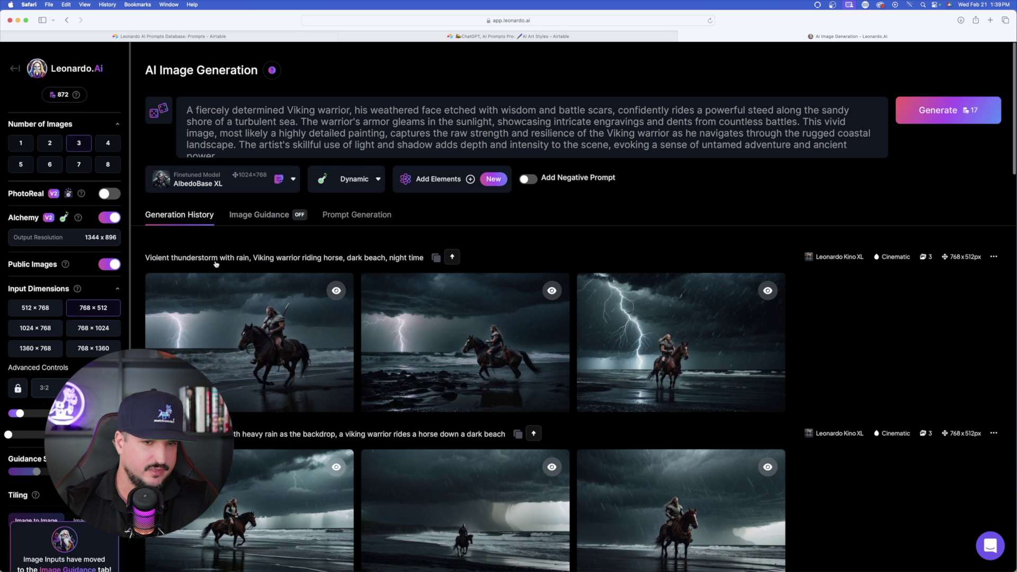
left_click(357, 179)
left_click(328, 261)
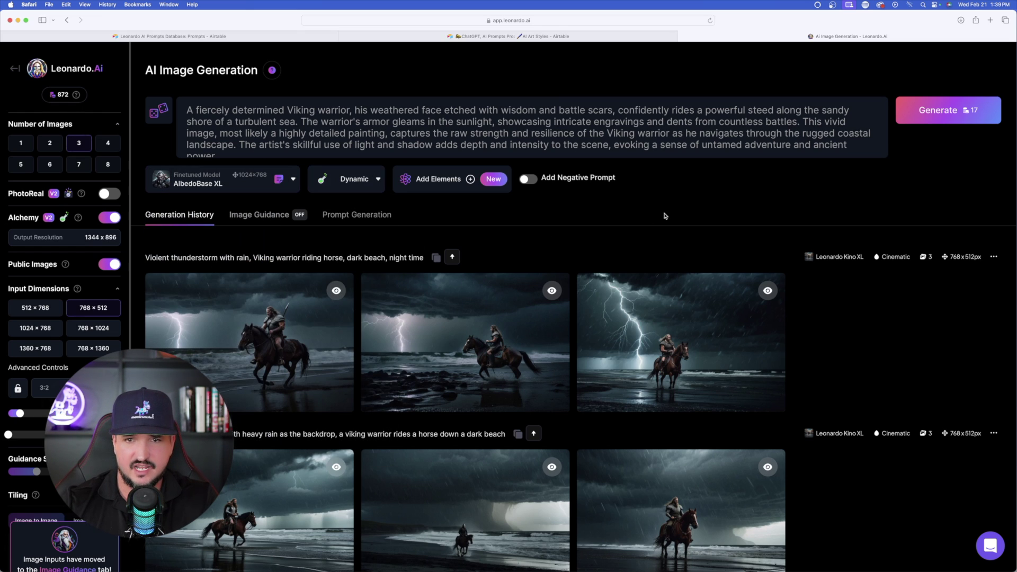
left_click(938, 110)
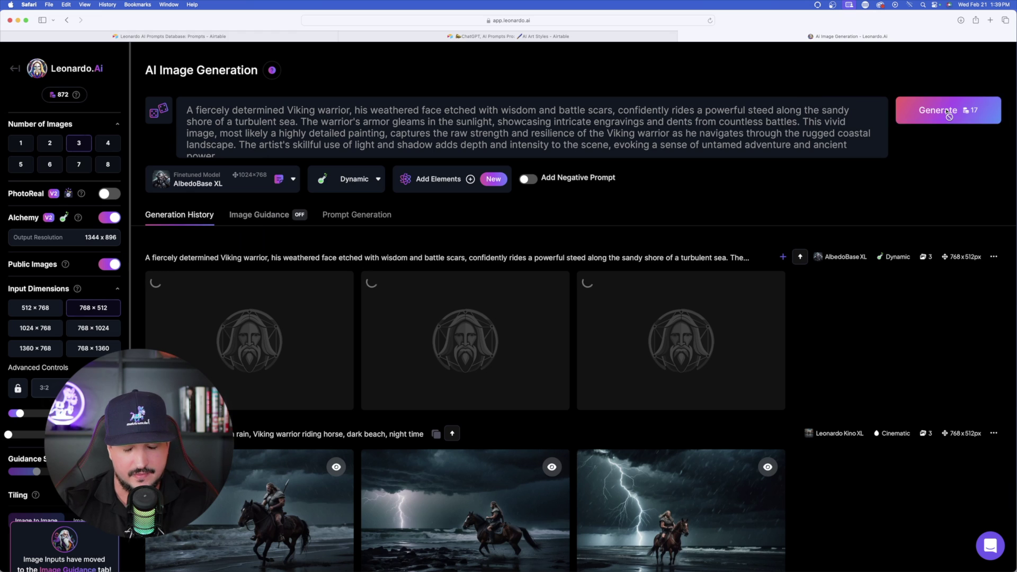
left_click(347, 216)
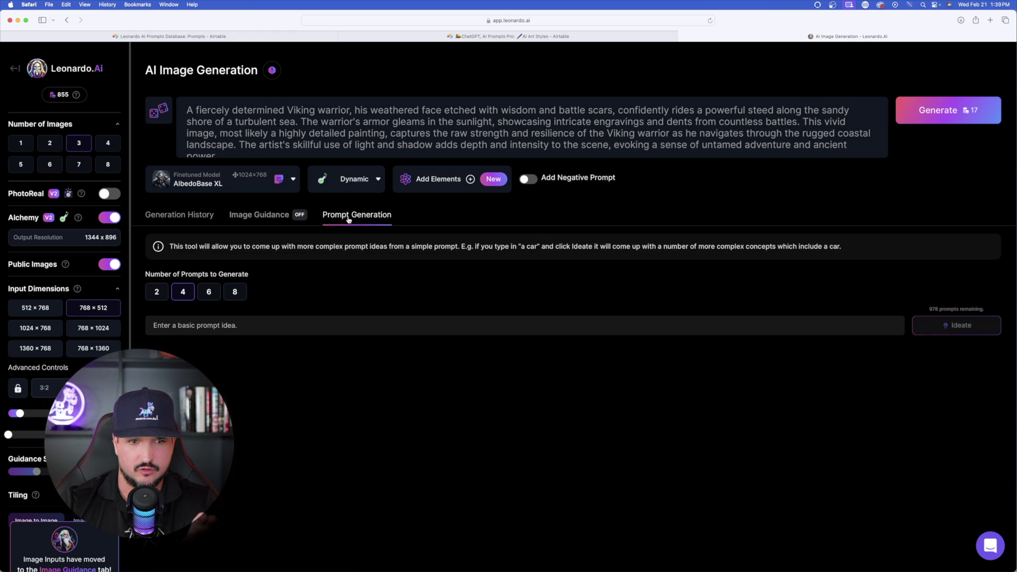
Step: Paste 'a viking warrior riding a horse on a beach' and ideate four detailed prompts
left_click(238, 318)
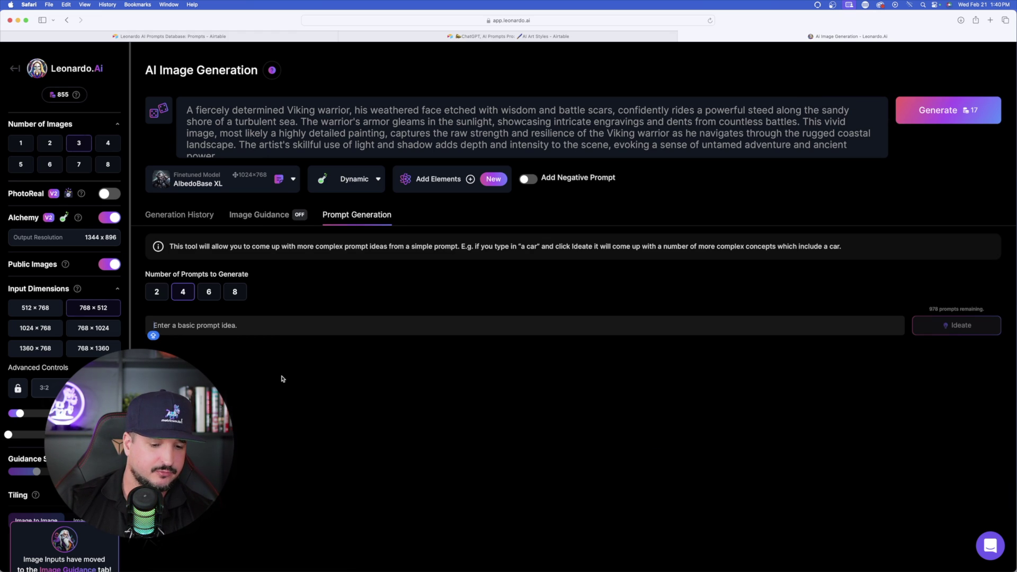
type("a viking warrior riding a horse on a beach")
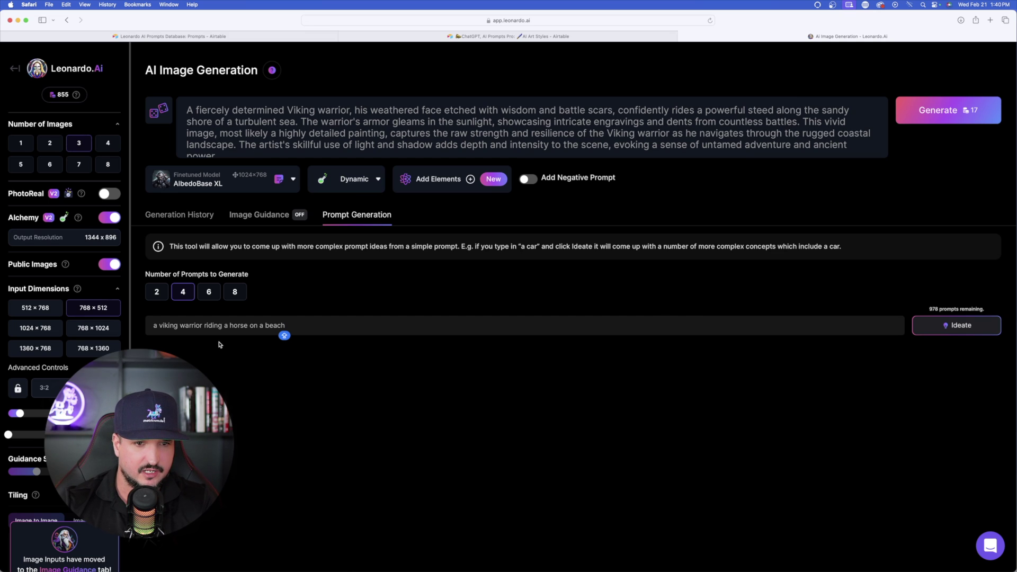
left_click(959, 325)
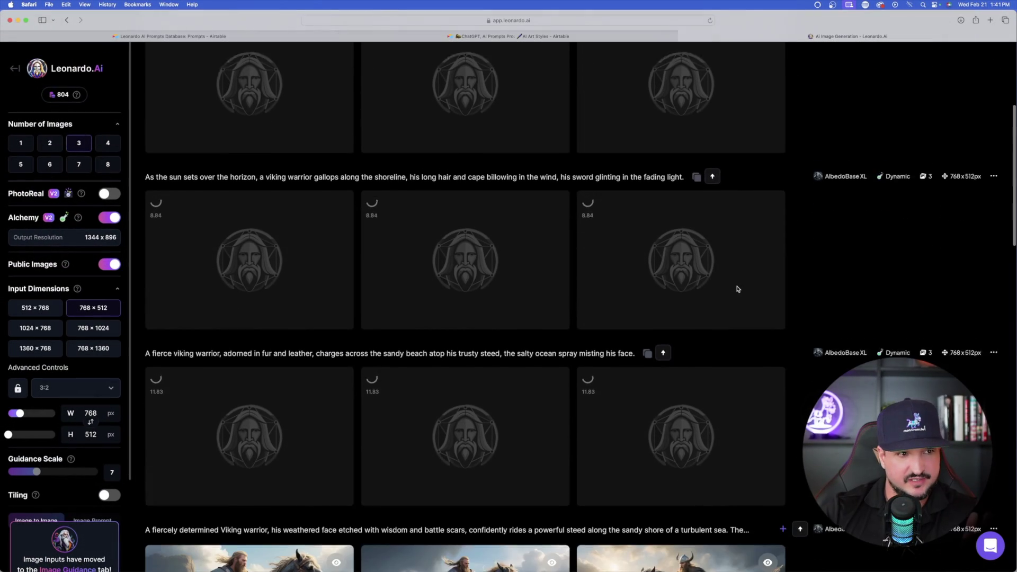
scroll(688, 265, "down", 6)
Step: View the stormy-sea and fierce-warrior beach viking images full-size
scroll(660, 251, "down", 5)
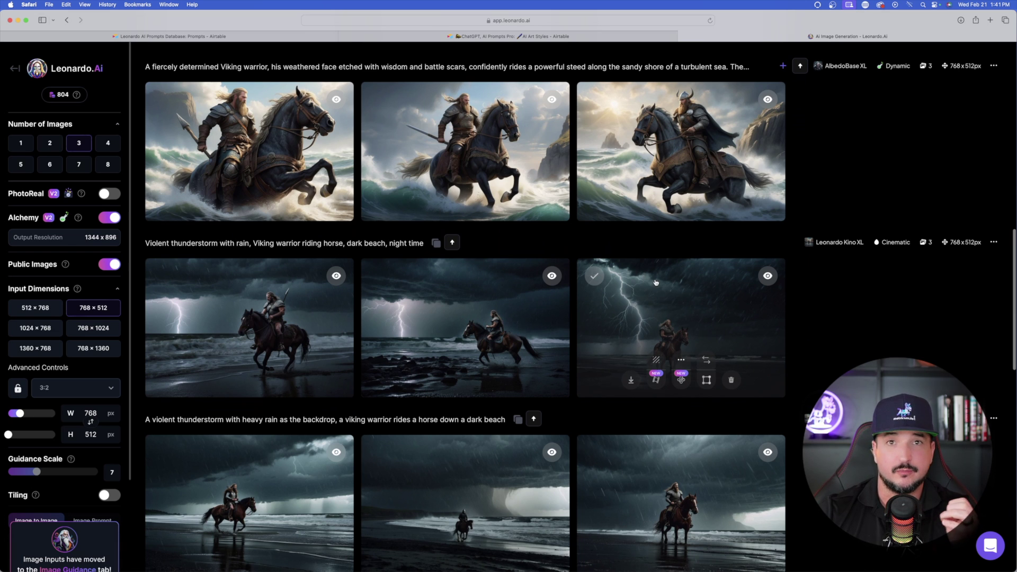
left_click(227, 154)
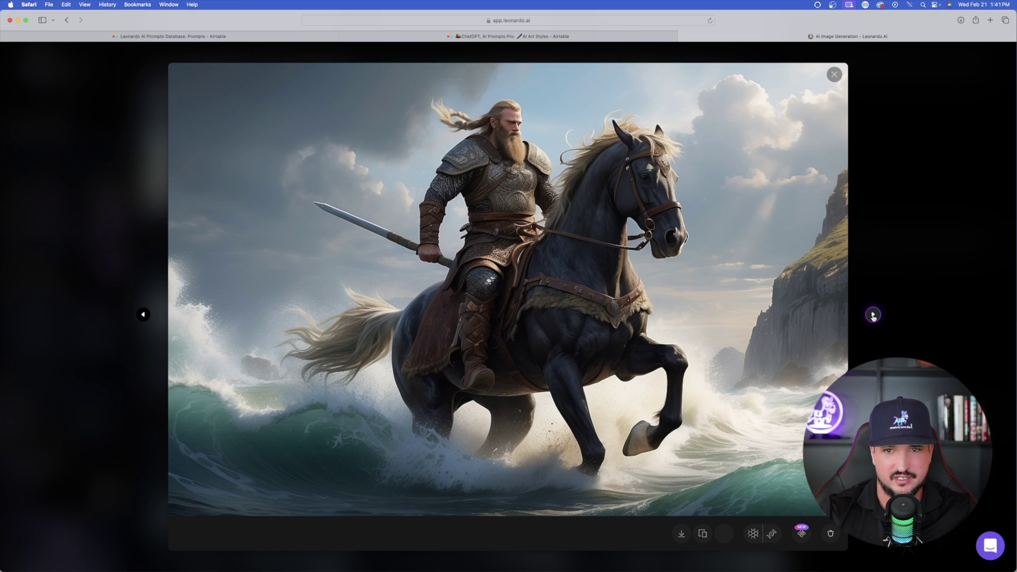
left_click(873, 314)
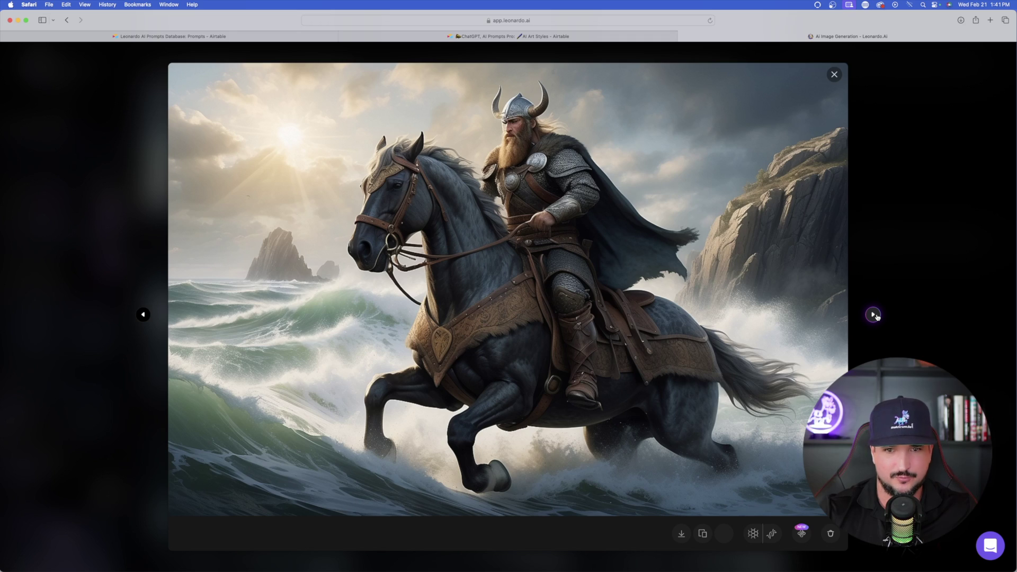
left_click(899, 238)
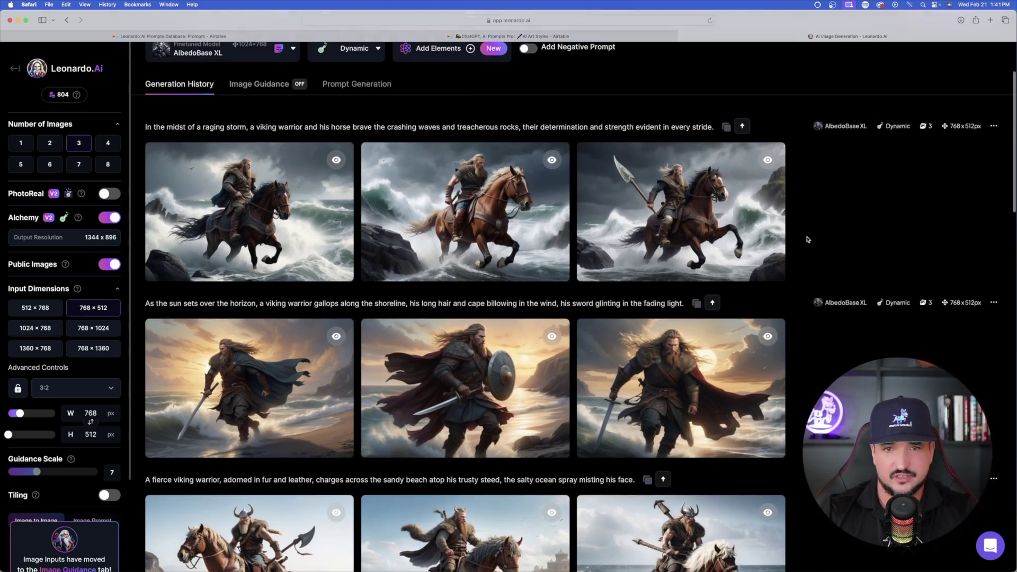
scroll(806, 239, "down", 2)
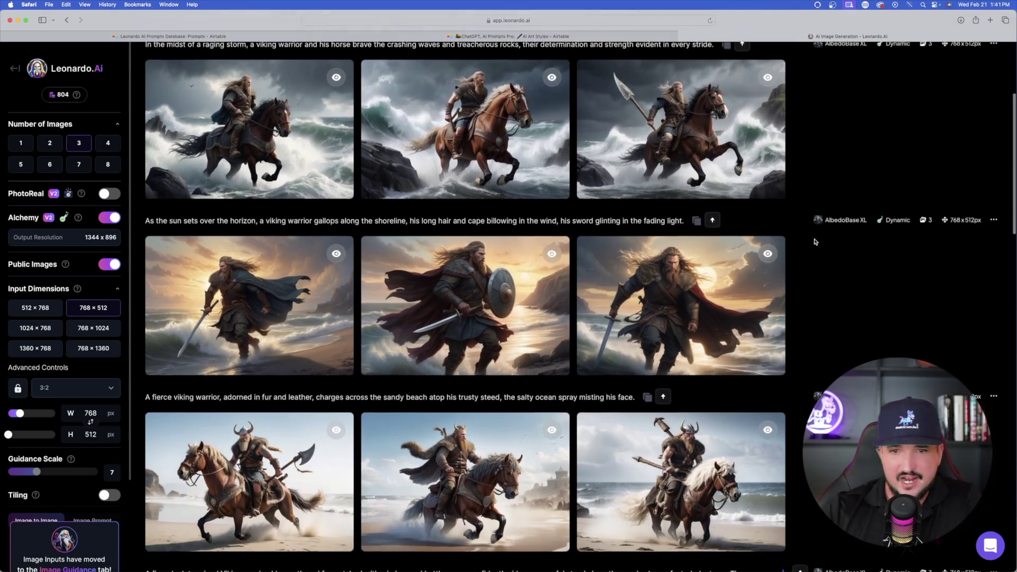
scroll(814, 241, "down", 2)
scroll(812, 242, "up", 3)
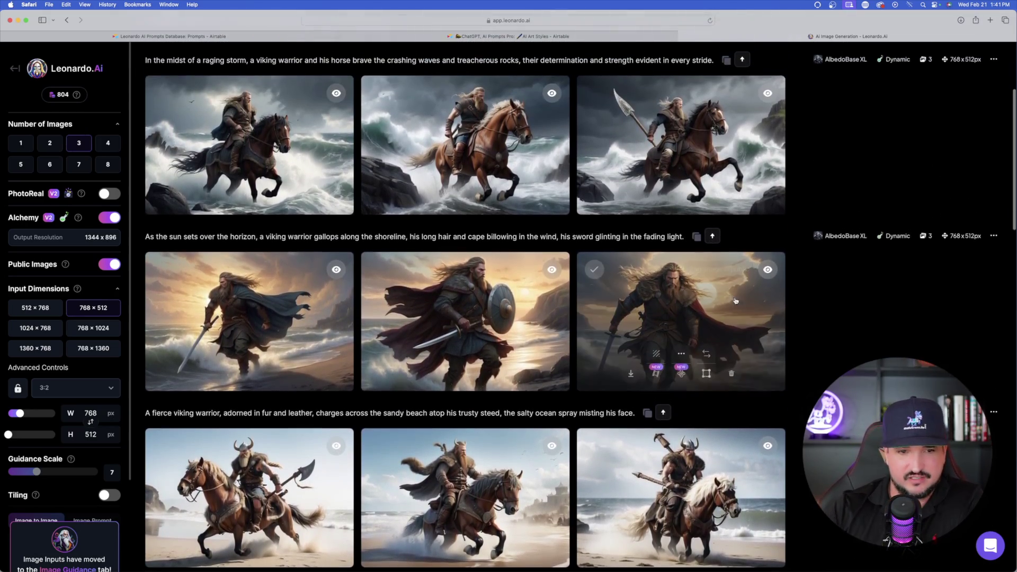
scroll(735, 301, "down", 5)
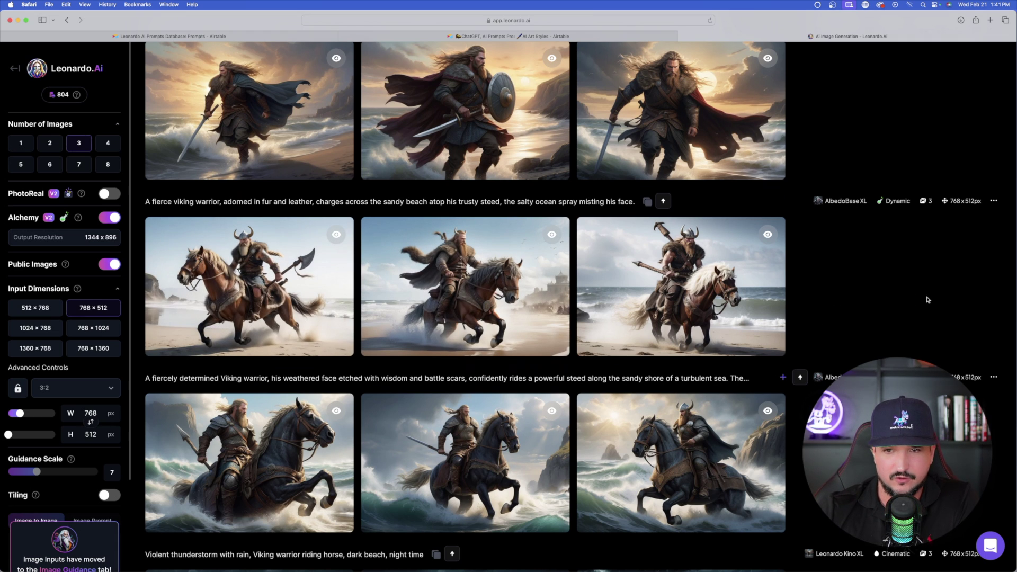
left_click(512, 276)
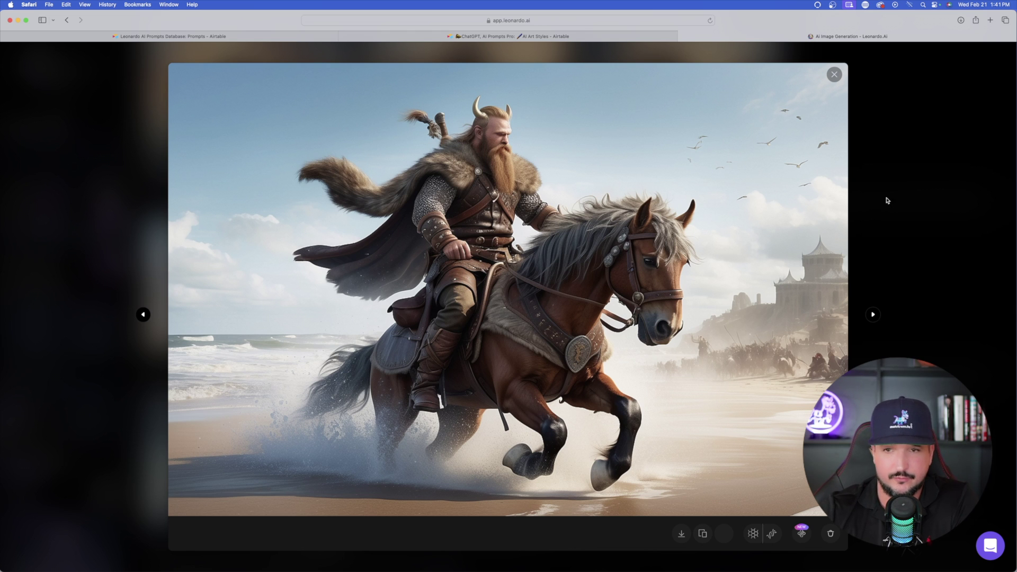
left_click(927, 197)
Step: View the sunset viking images full-size, including the sword-wielding one
scroll(685, 159, "down", 1)
left_click(684, 121)
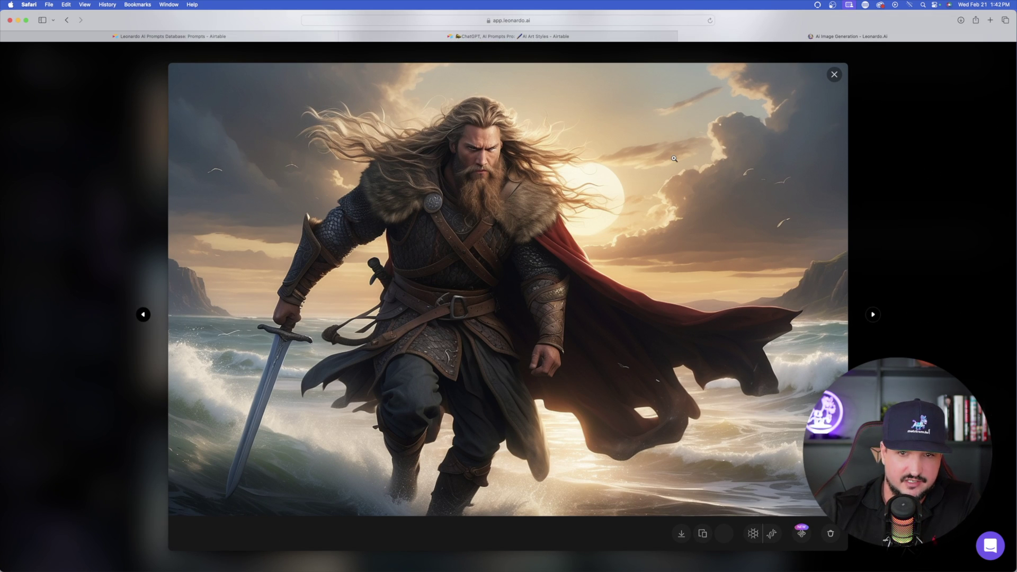
left_click(928, 211)
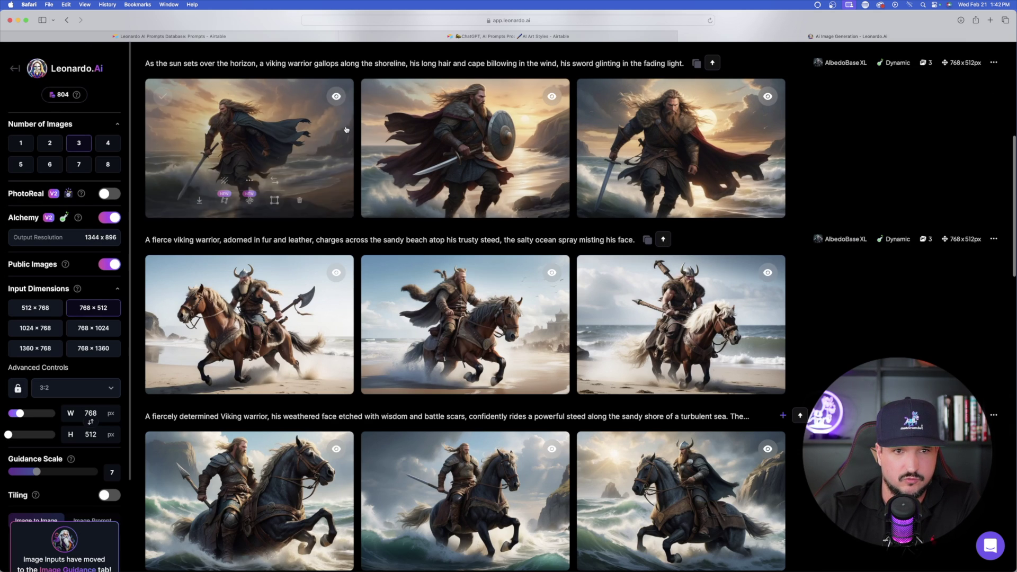
left_click(691, 288)
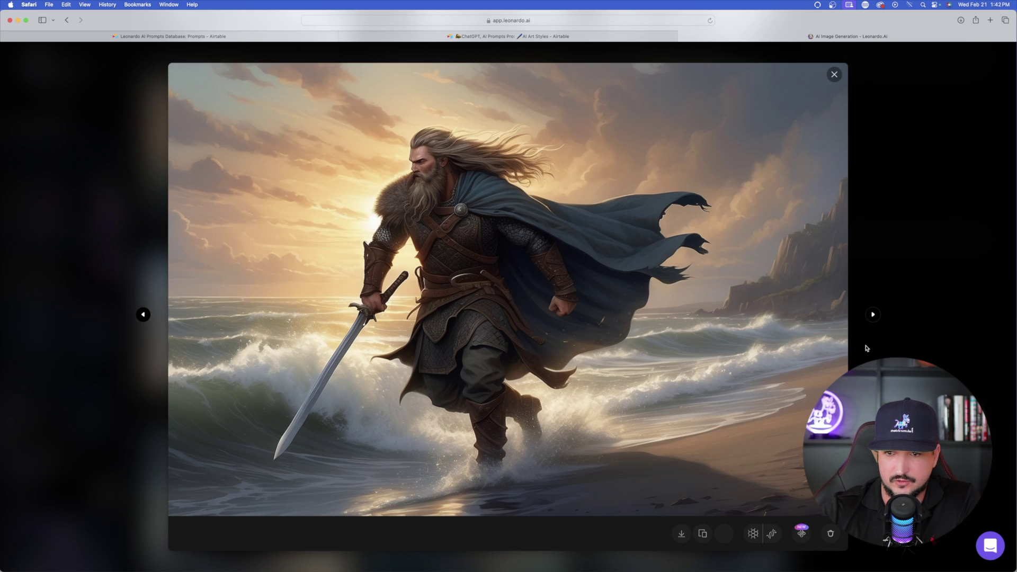
left_click(873, 315)
left_click(949, 271)
Step: Browse the raging-storm viking images full-size one after another
mouse_move(756, 383)
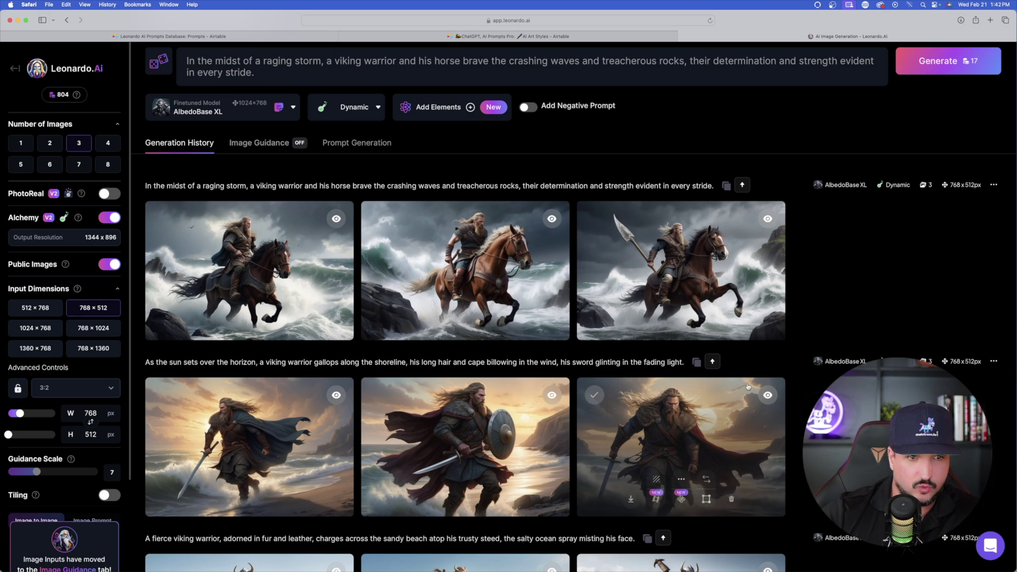
mouse_move(962, 358)
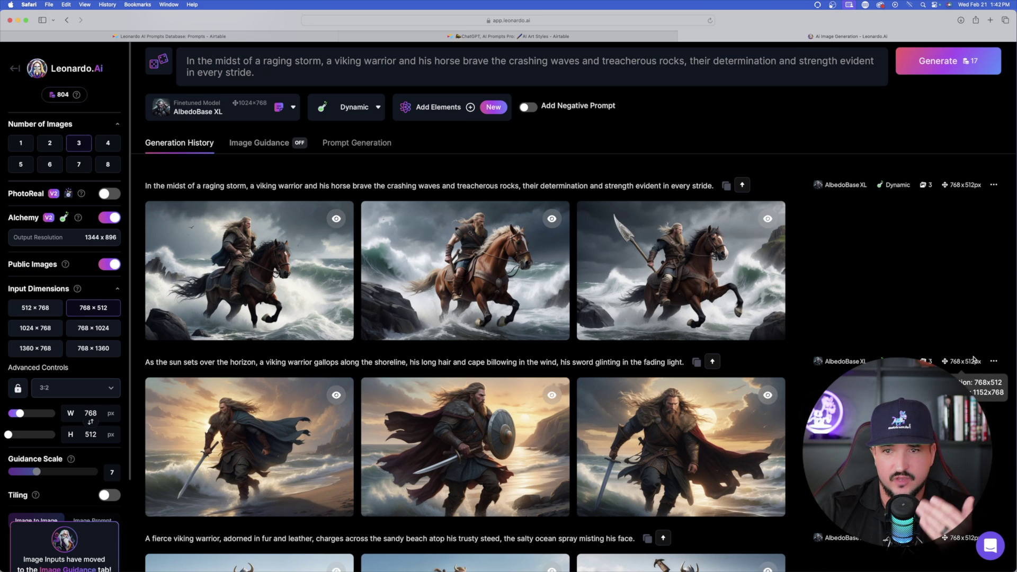
left_click(276, 267)
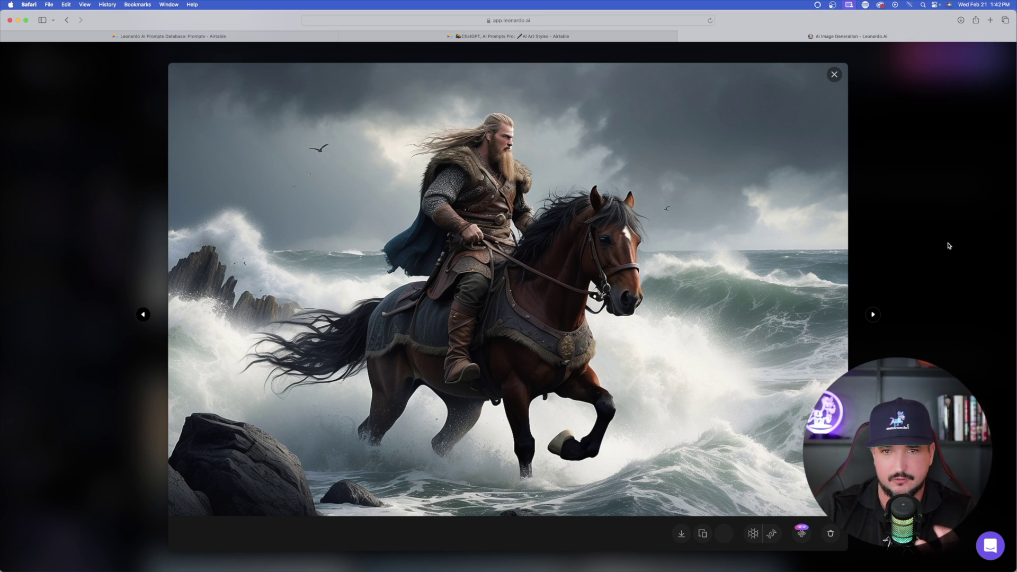
left_click(873, 315)
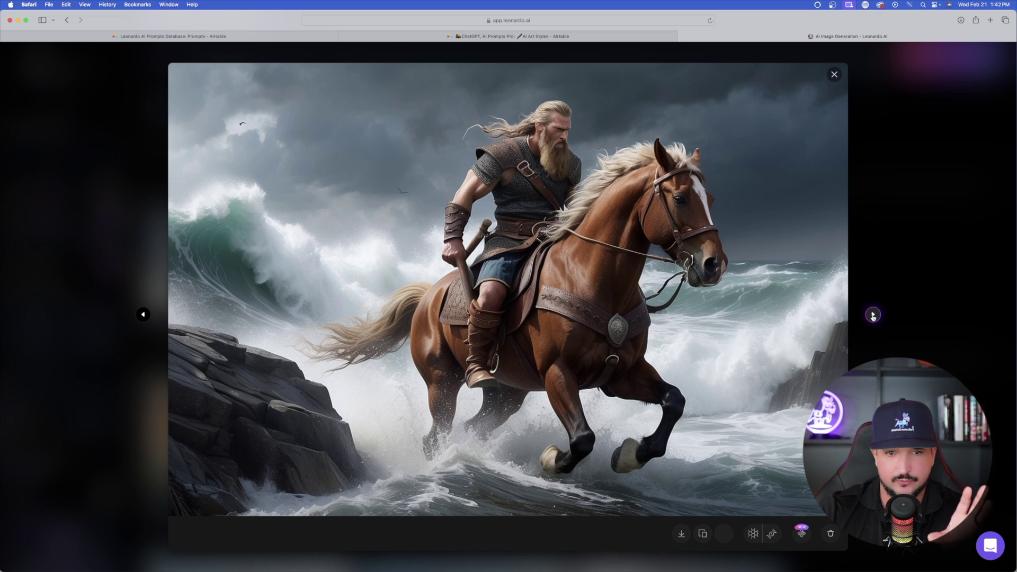
left_click(873, 315)
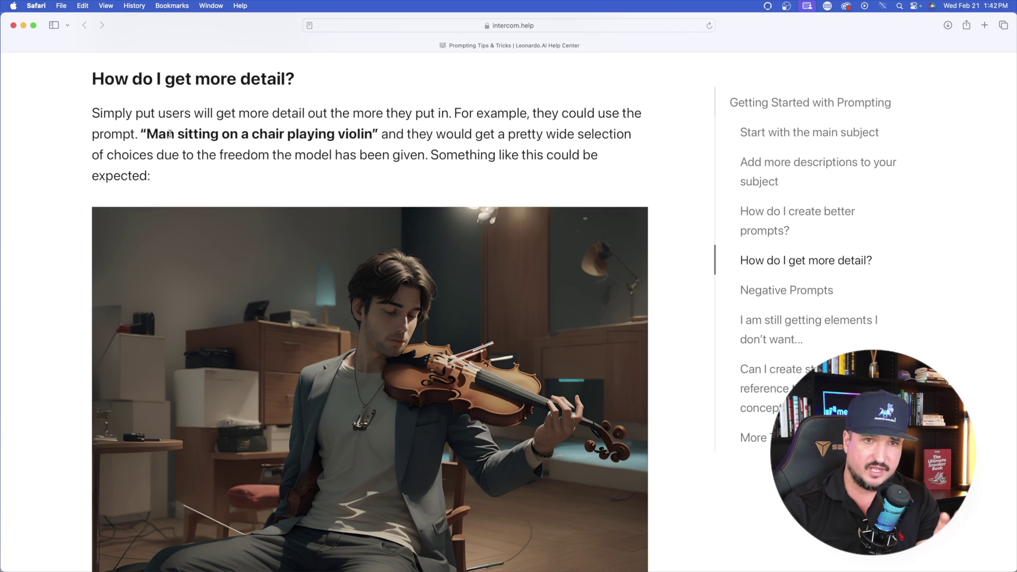
Step: Scroll through the 'How do I get more detail?' section to the old man violin example
scroll(171, 133, "down", 1)
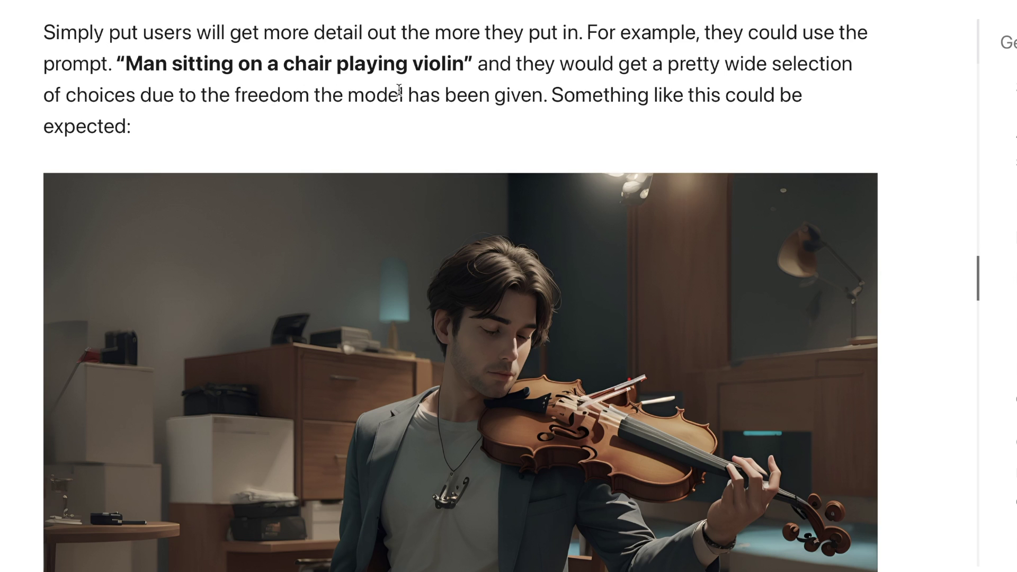
scroll(395, 82, "down", 5)
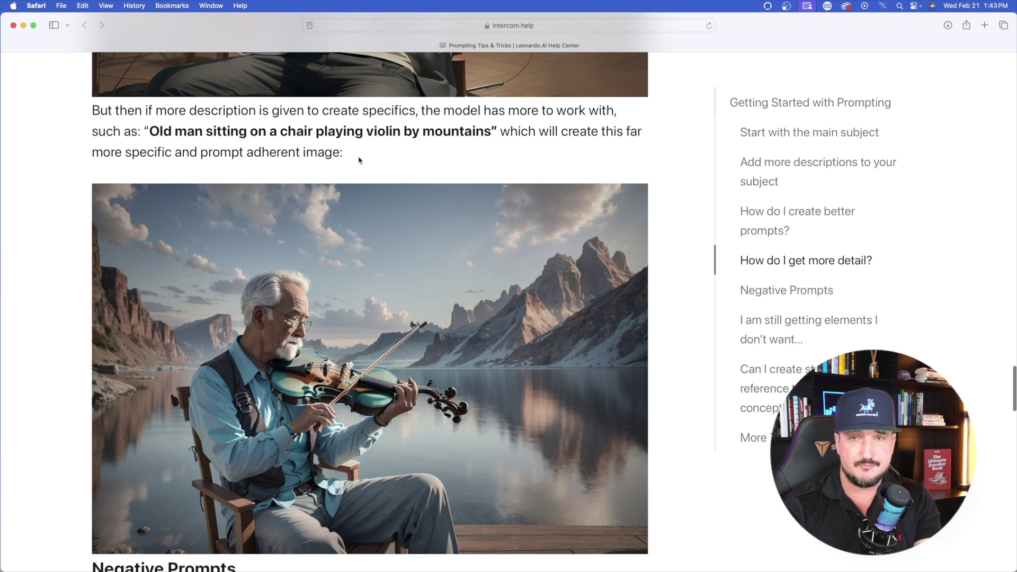
scroll(364, 158, "up", 7)
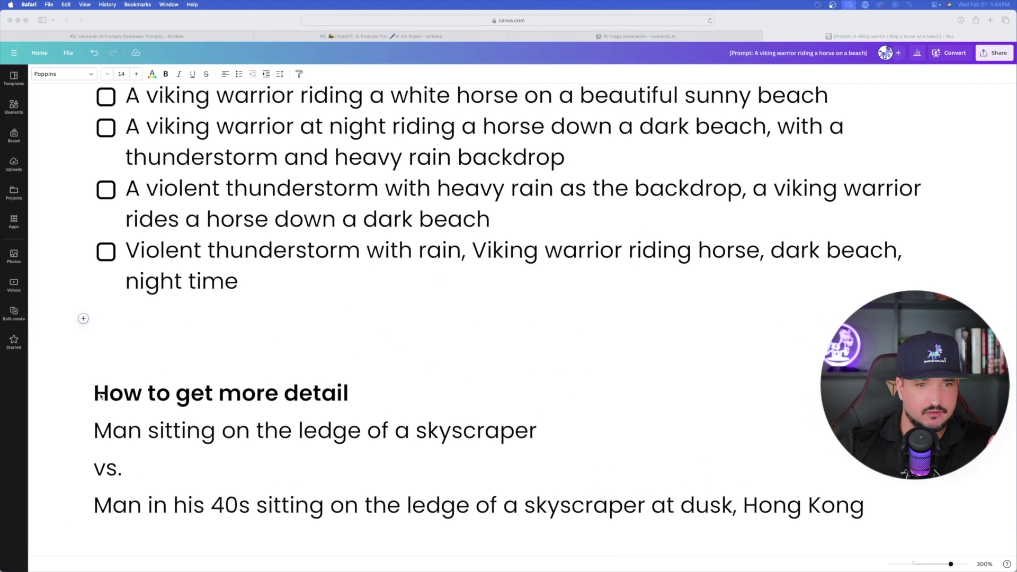
Step: Highlight the 'How to get more detail' section, then scroll on to the Studio Ghibli balloon-race example
left_click_drag(94, 393, 864, 507)
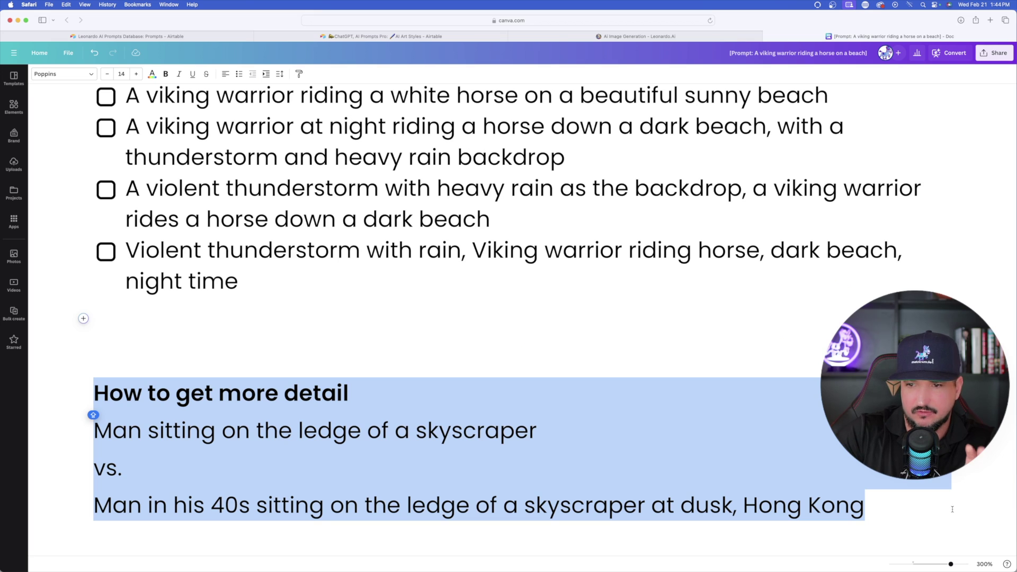
left_click(457, 317)
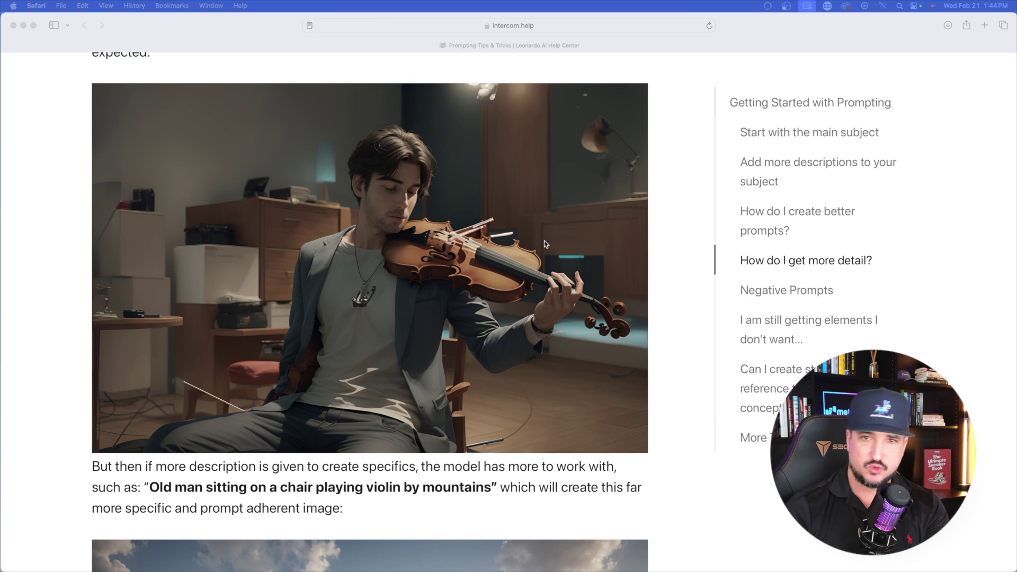
scroll(545, 241, "up", 4)
scroll(441, 288, "down", 3)
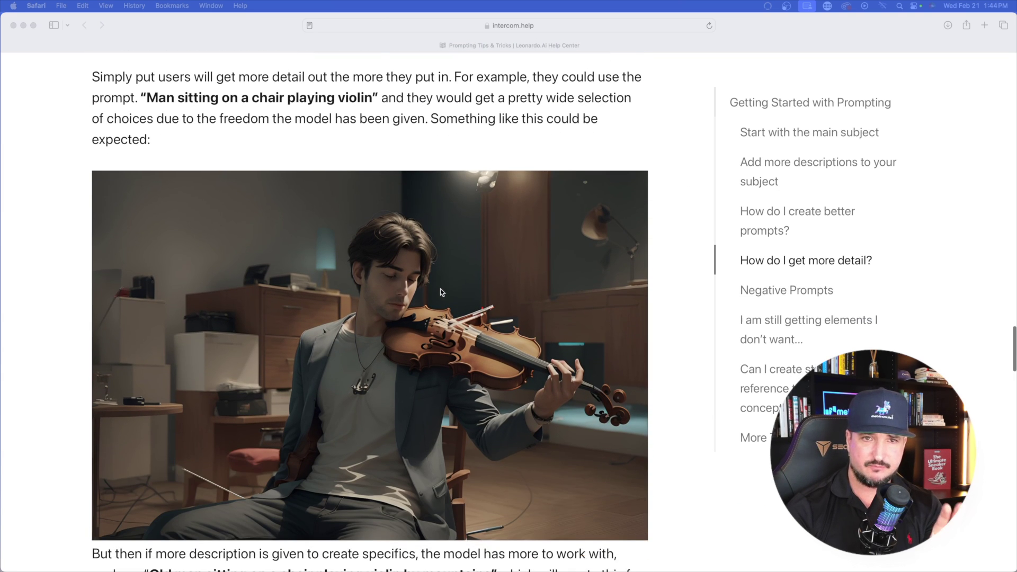
scroll(441, 288, "down", 5)
scroll(423, 252, "down", 10)
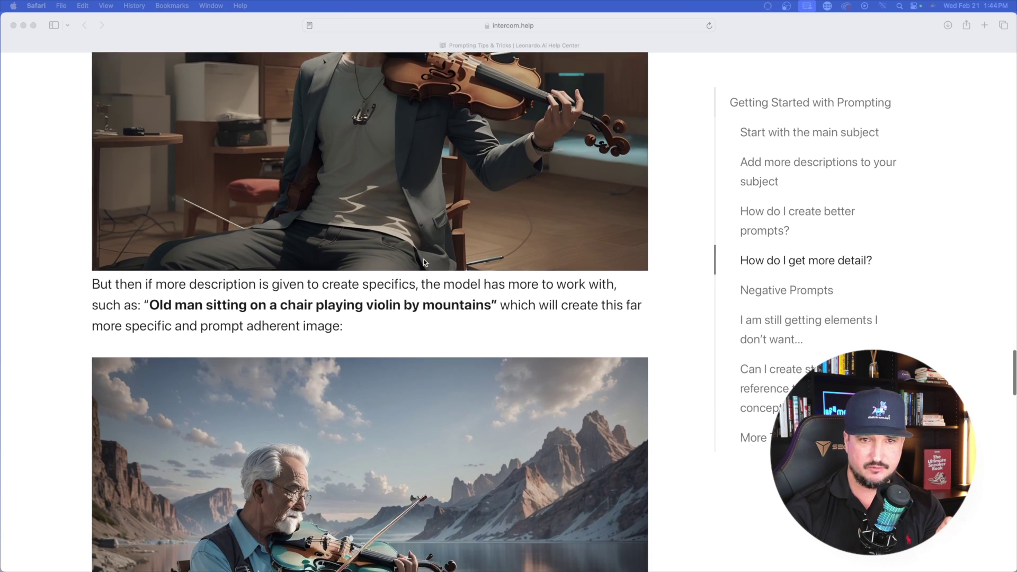
scroll(463, 261, "down", 3)
scroll(463, 261, "up", 3)
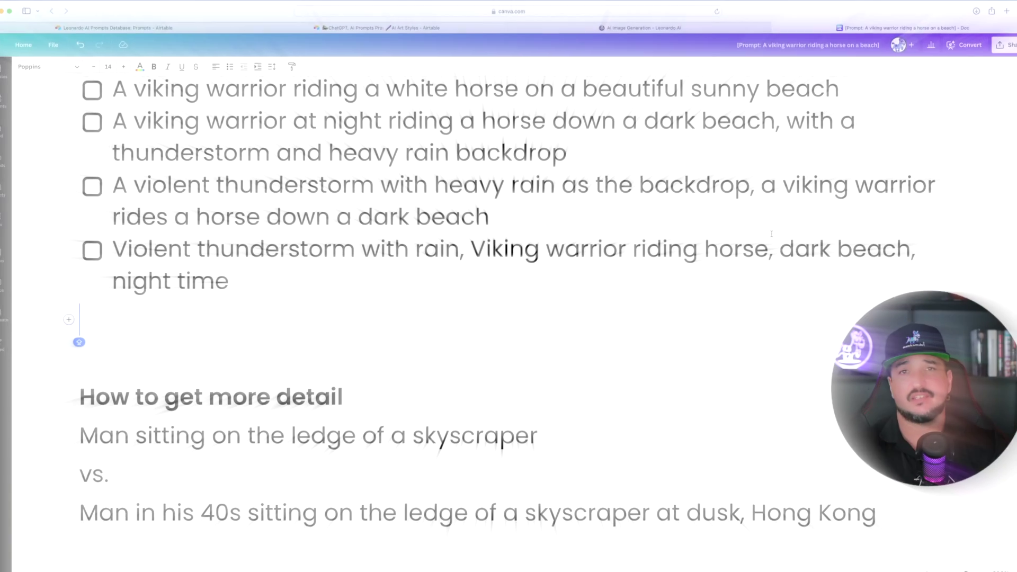
scroll(767, 245, "down", 3)
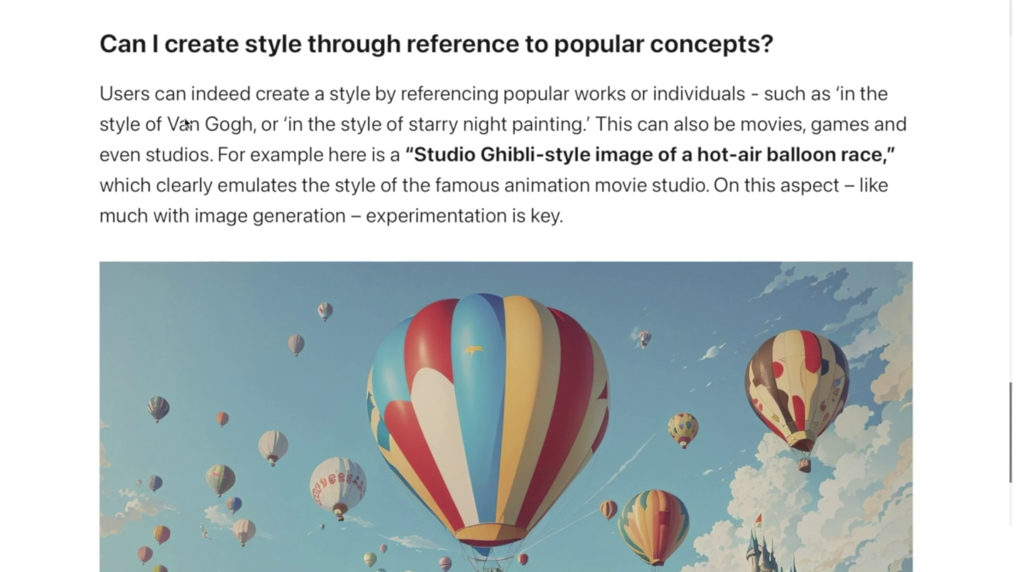
Step: Highlight the popular-concepts style paragraph through its Van Gogh and Studio Ghibli examples
left_click_drag(101, 95, 246, 125)
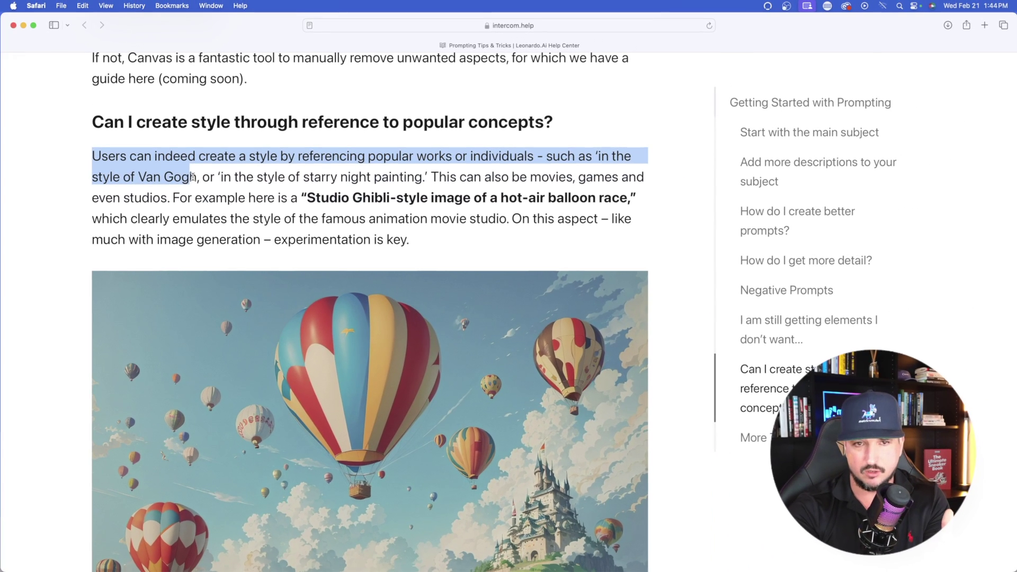
left_click_drag(192, 177, 595, 176)
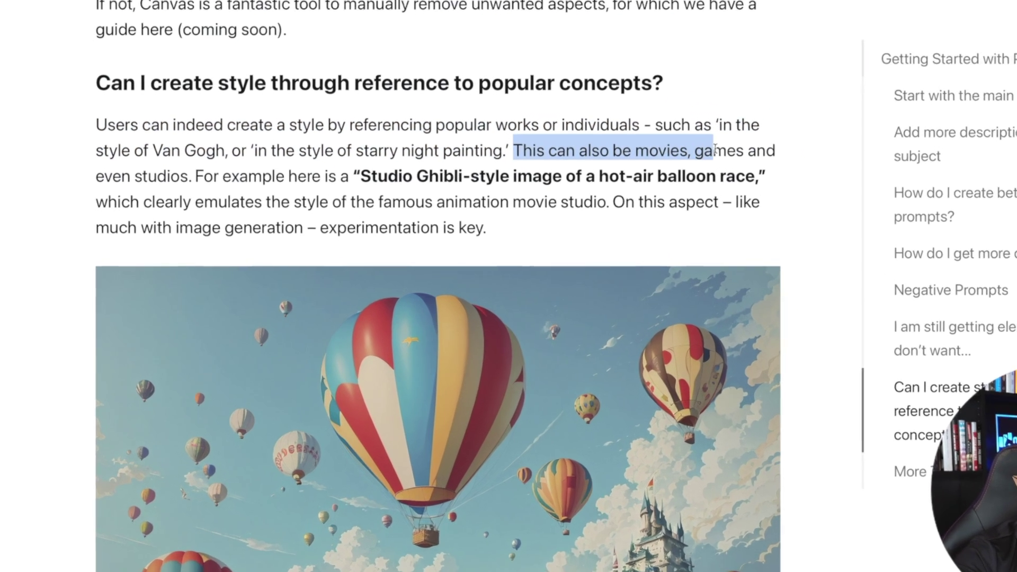
left_click_drag(714, 149, 764, 170)
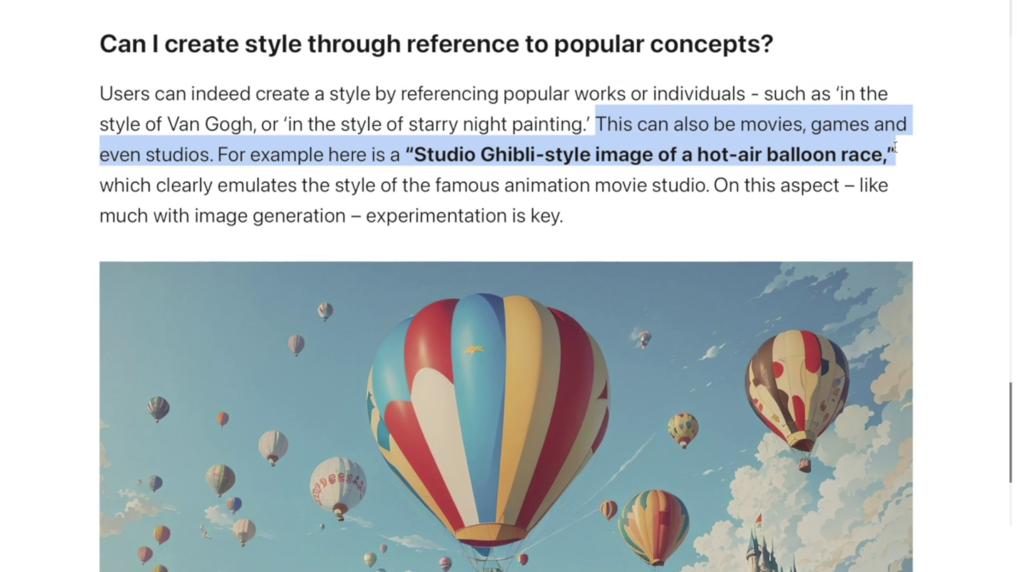
left_click_drag(895, 147, 891, 203)
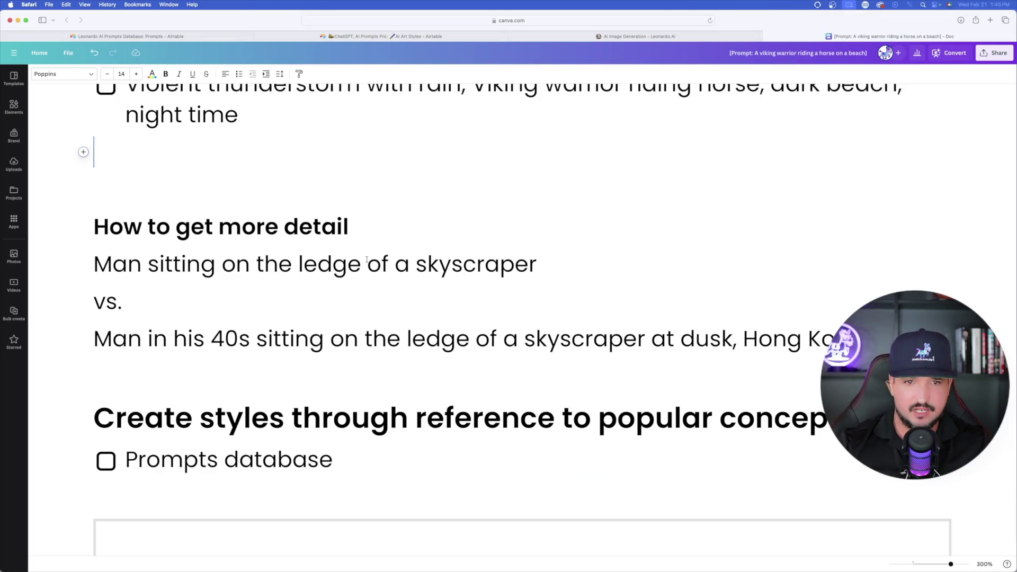
Step: Select the 'Man sitting on the ledge of a skyscraper' line in the Canva notes
triple_click(359, 263)
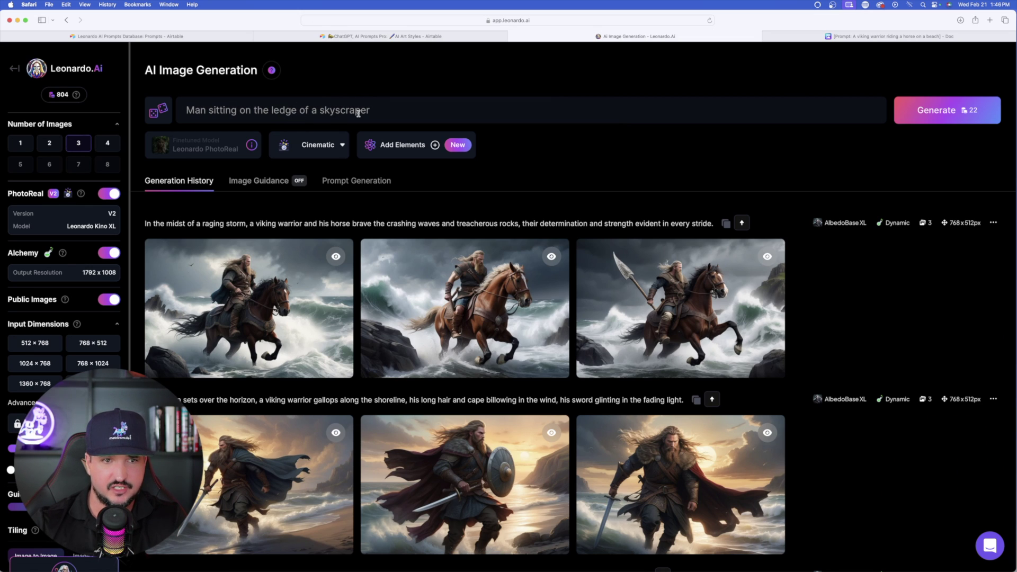
Step: Generate the plain skyscraper-ledge prompt, then paste in the detailed Hong Kong dusk prompt
mouse_move(252, 156)
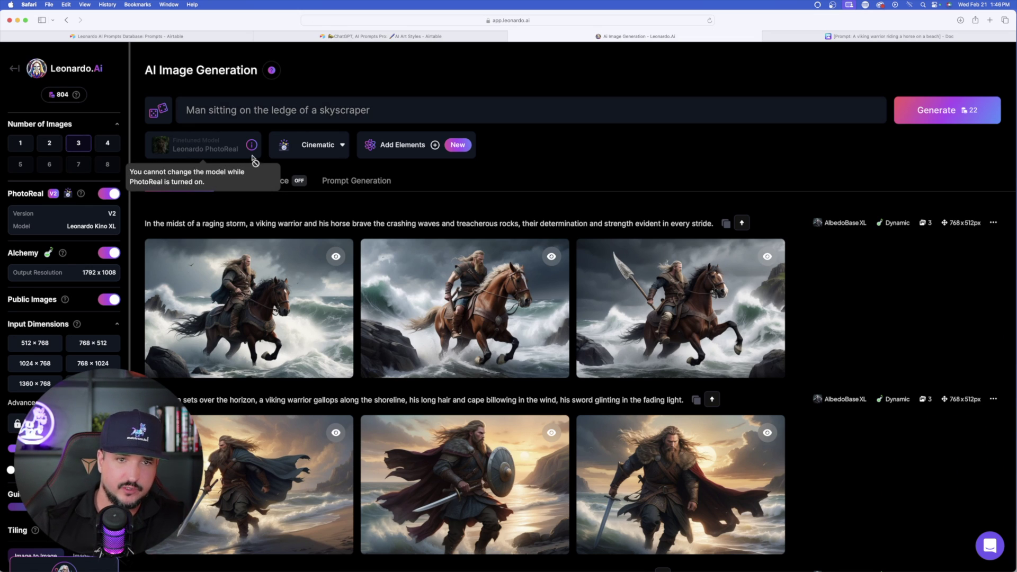
left_click(922, 117)
triple_click(384, 110)
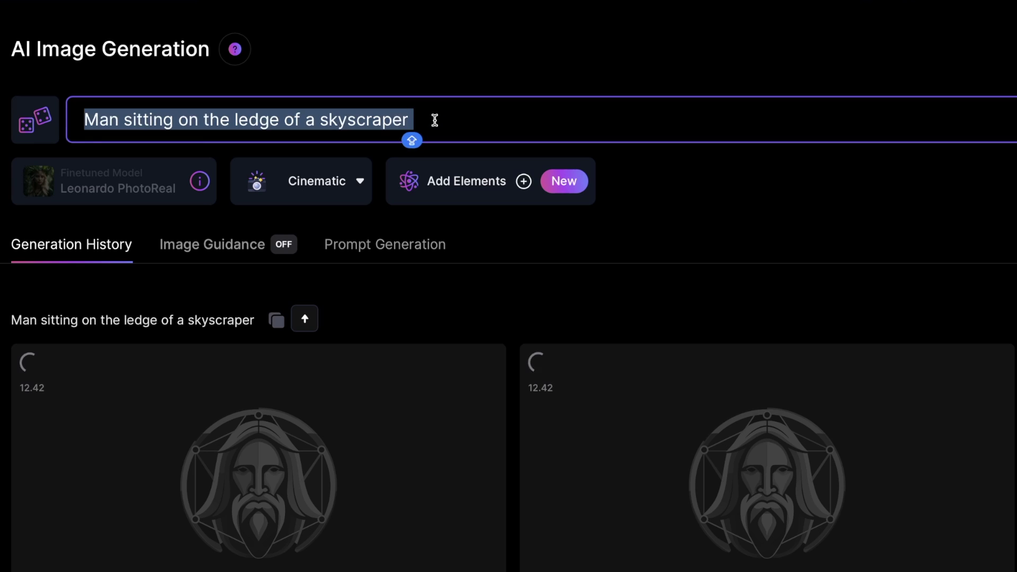
type("Man in his 40s sitting on the ledge of a skyscraper at dusk, Hong Kong")
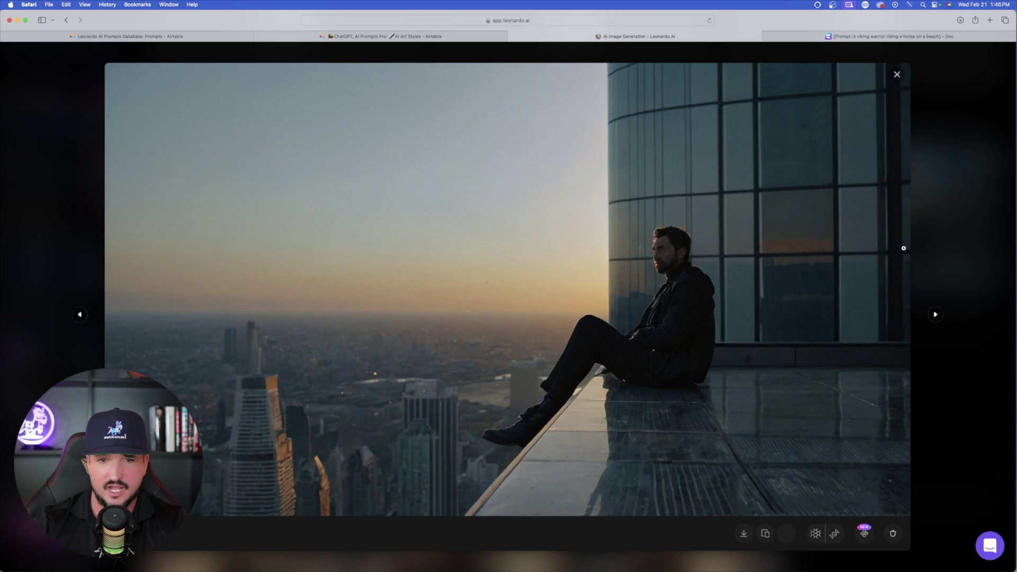
key("Right")
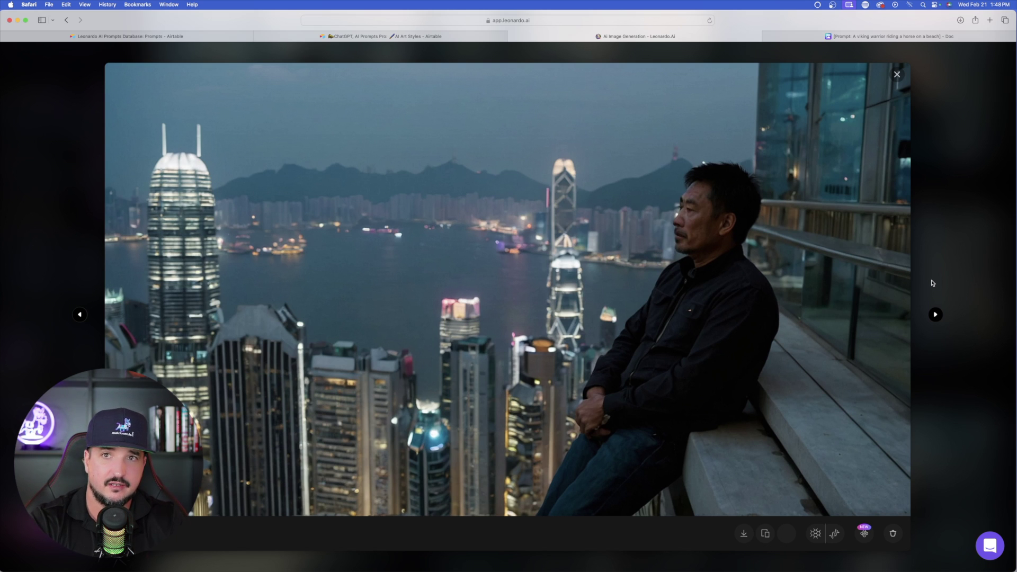
Step: Step to the next Hong Kong skyscraper-ledge result in the lightbox
key("Right")
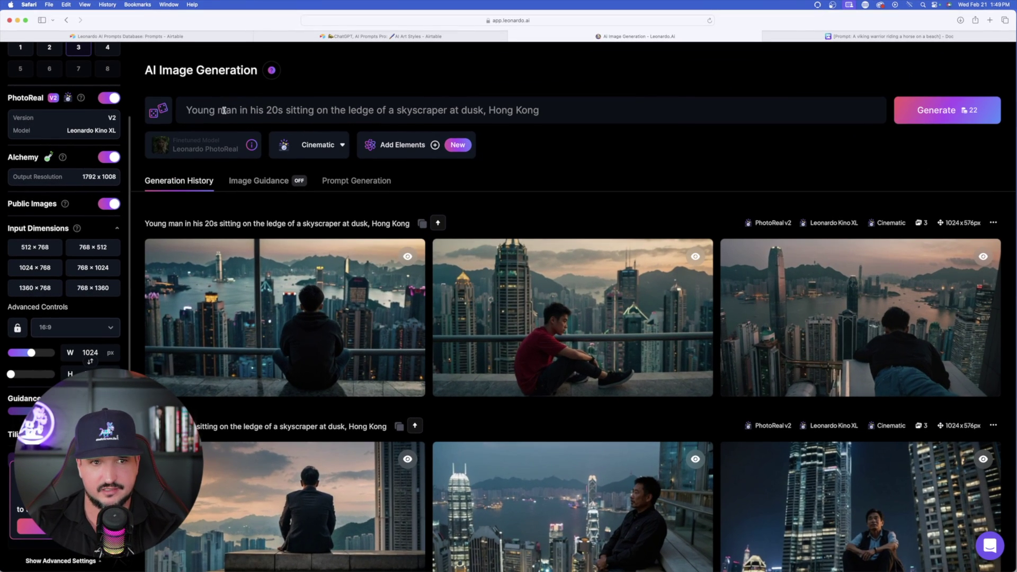
Step: Add ', latin ethnicity,' after 'Young man' in the prompt and generate
left_click(236, 110)
type(", latin ethnicity,")
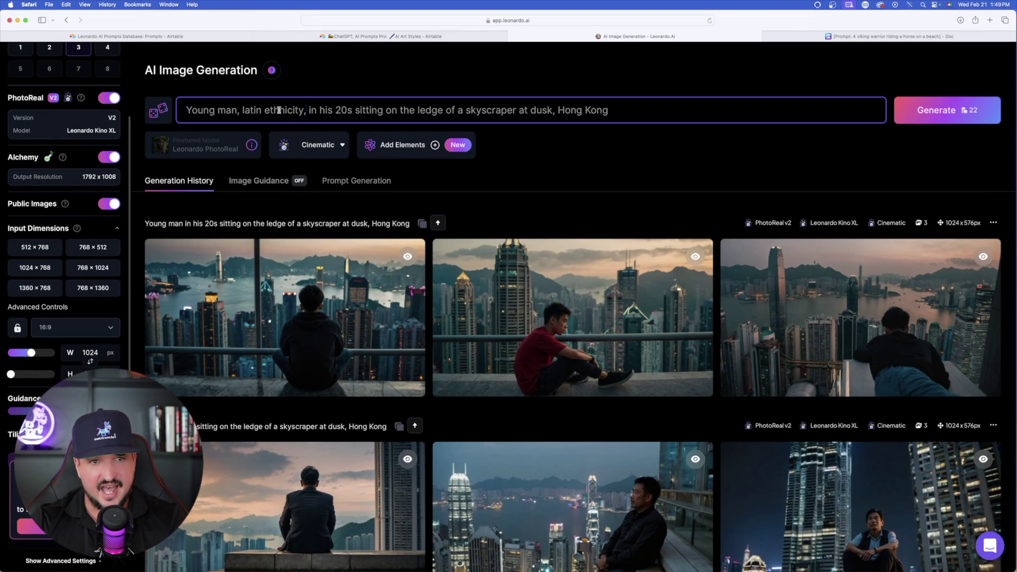
left_click(938, 111)
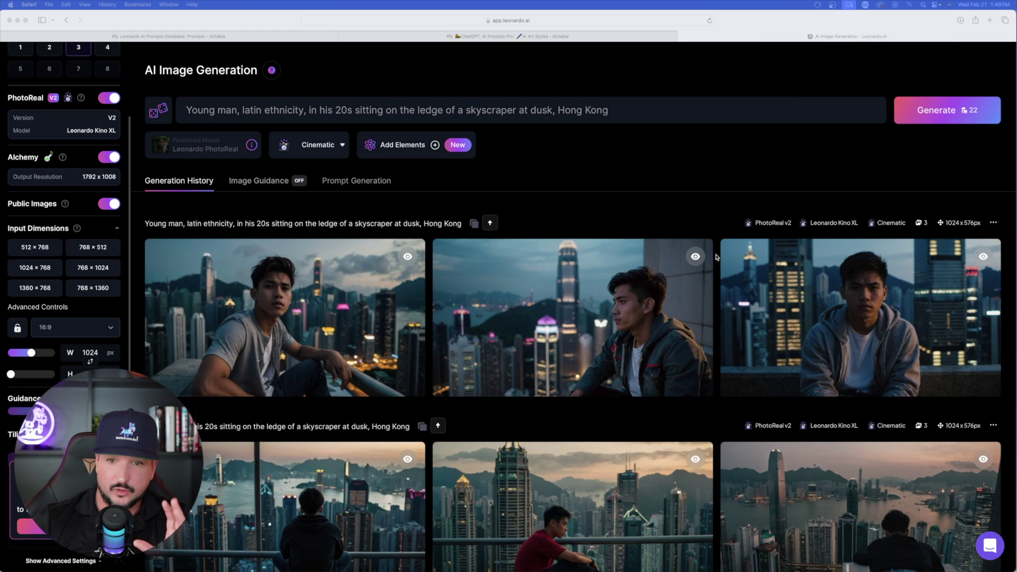
Step: Open the first new image full-size and advance to the next one
left_click(636, 286)
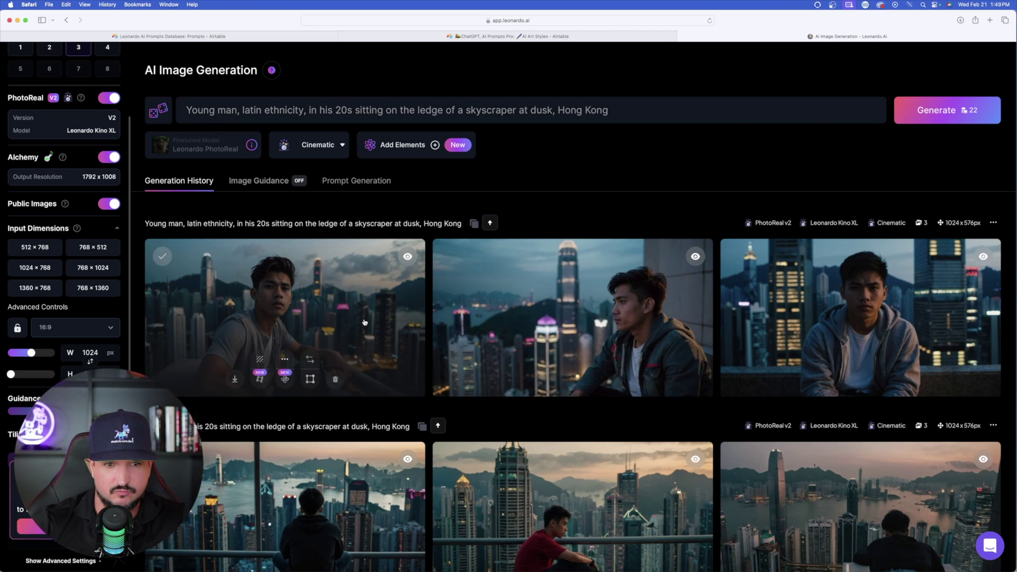
left_click(364, 322)
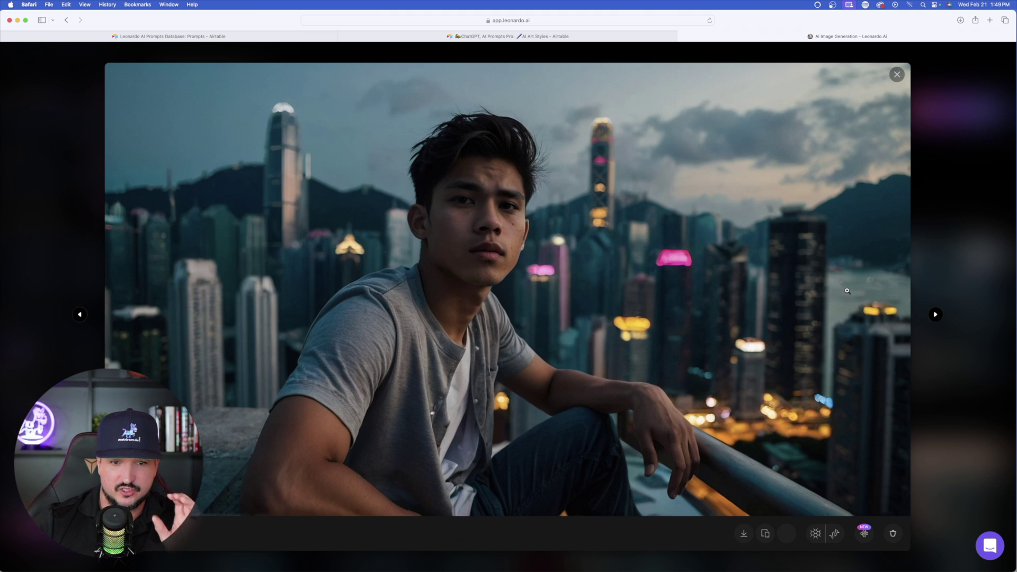
left_click(935, 315)
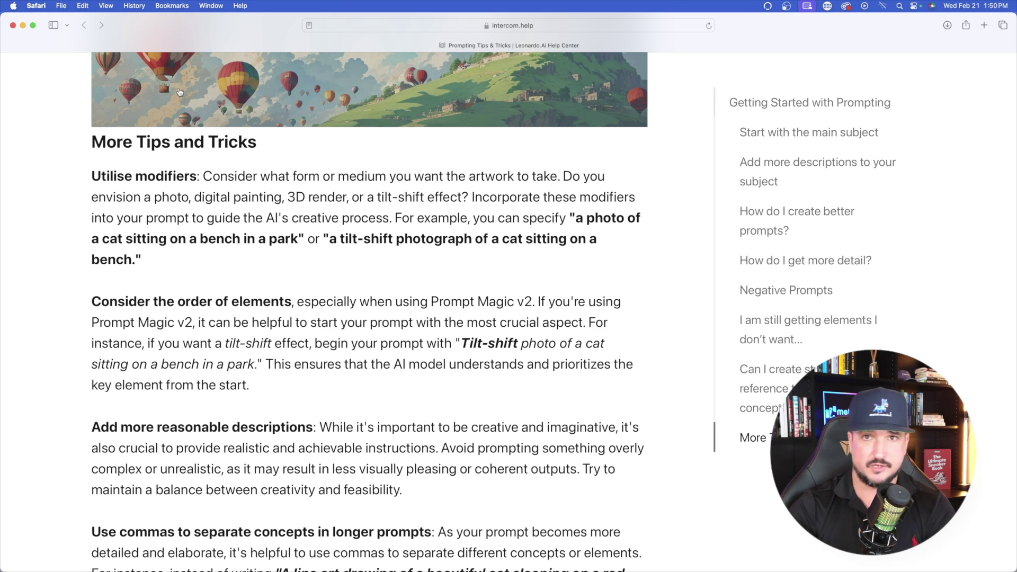
Step: Scroll to More Tips and Tricks and highlight the 'digital painting, 3D render, or' modifiers
scroll(155, 175, "down", 2)
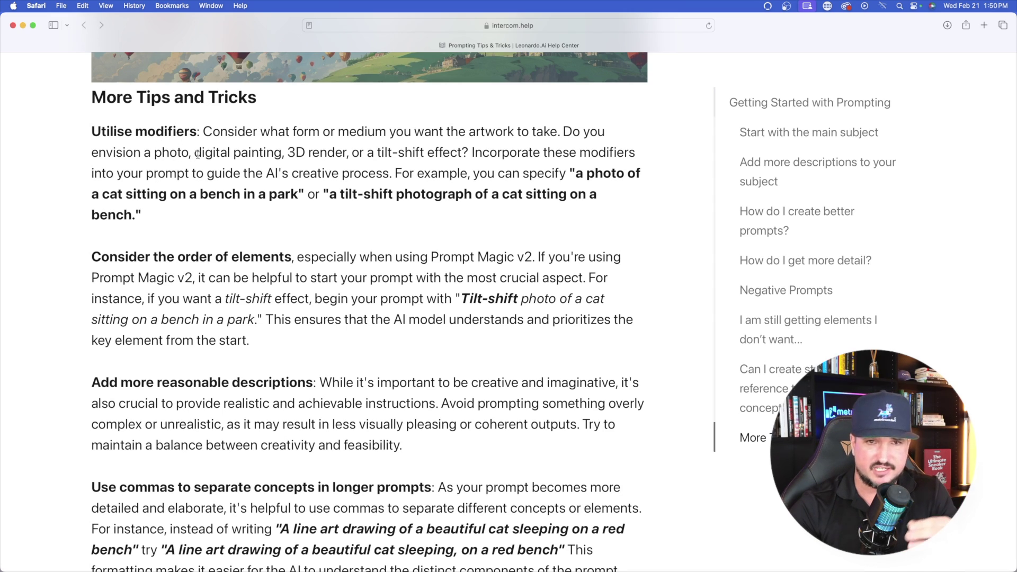
left_click_drag(191, 153, 367, 159)
left_click(363, 178)
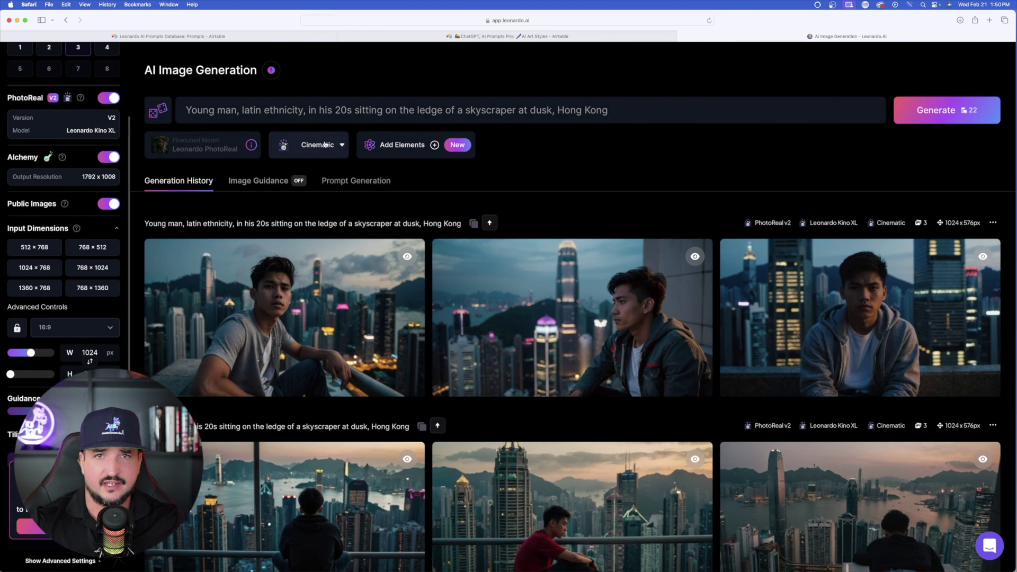
Step: Browse the PhotoReal style preset list under Cinematic
left_click(324, 144)
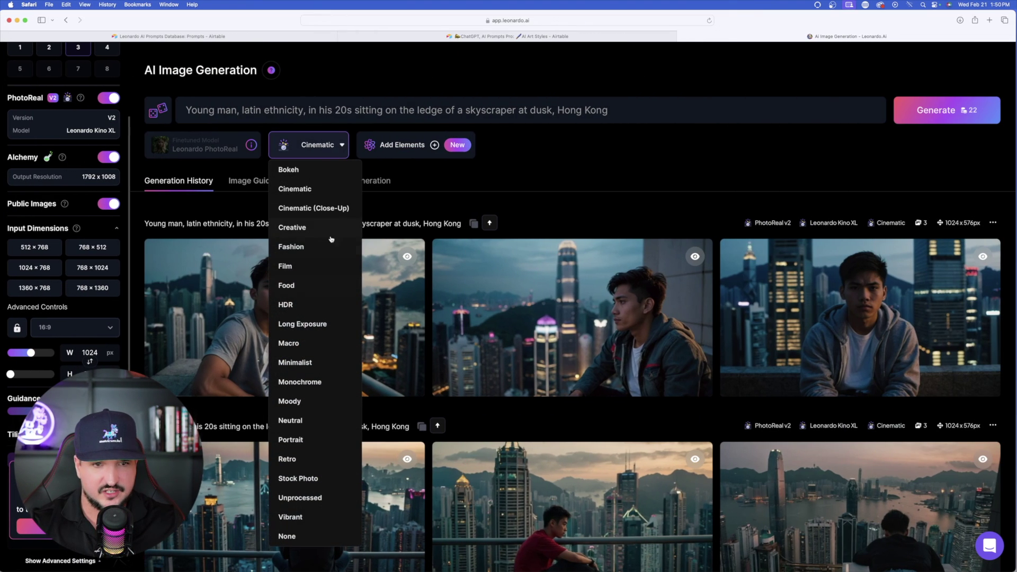
scroll(317, 249, "down", 2)
scroll(317, 249, "down", 2)
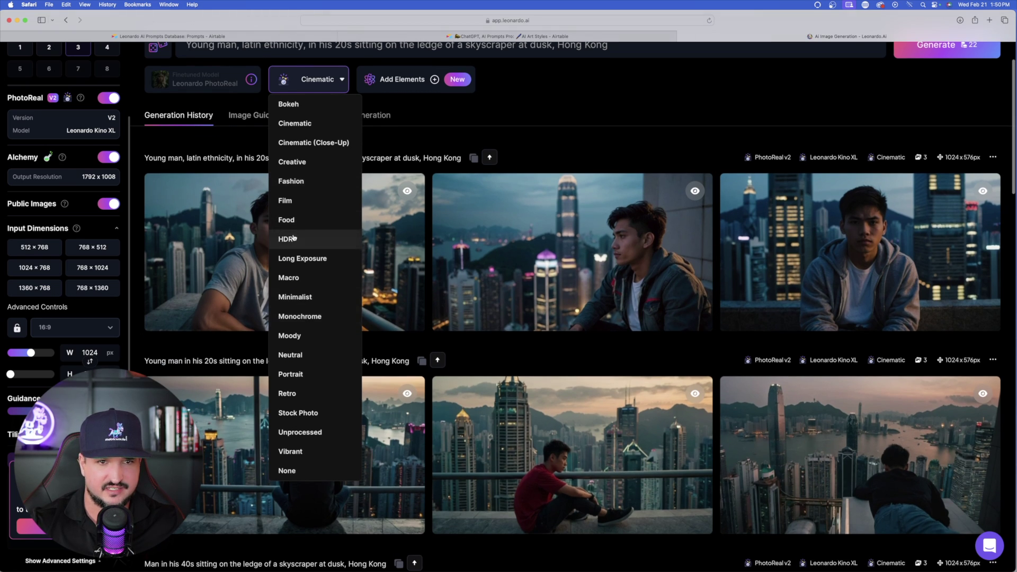
scroll(296, 223, "up", 4)
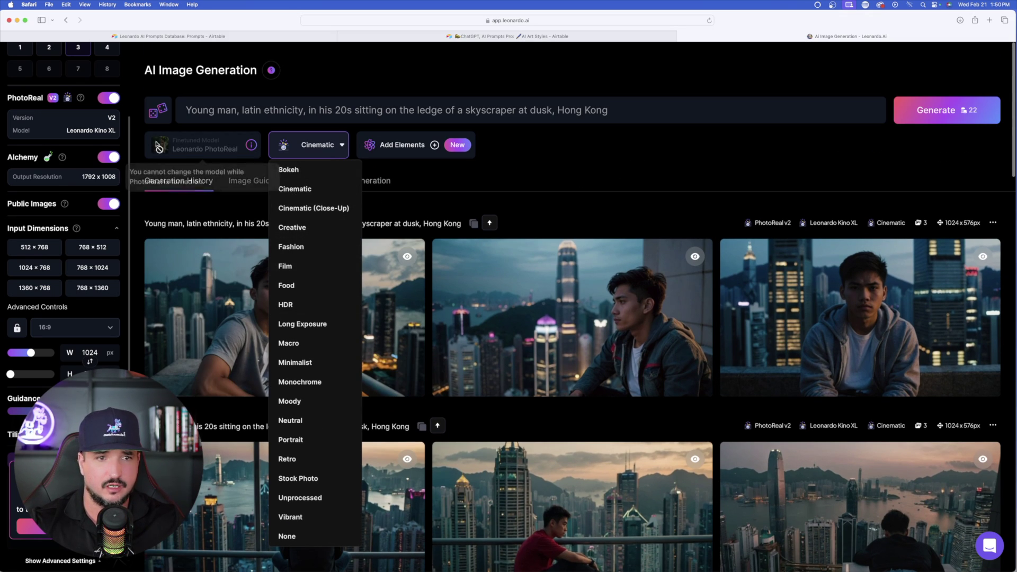
Step: Turn PhotoReal off to browse Diffusion XL presets, then highlight the element-order tip
left_click(109, 97)
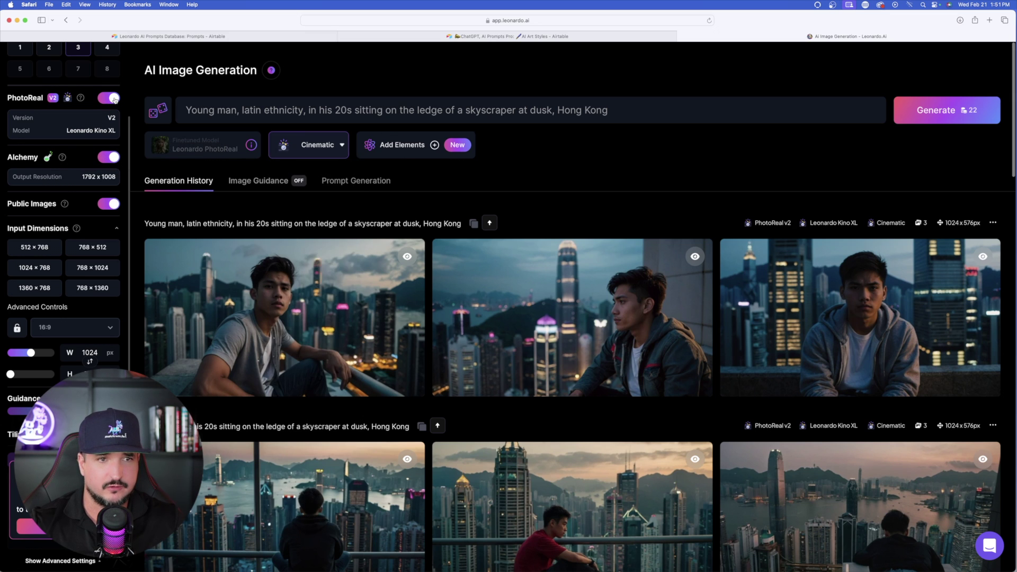
left_click(339, 145)
scroll(336, 322, "down", 1)
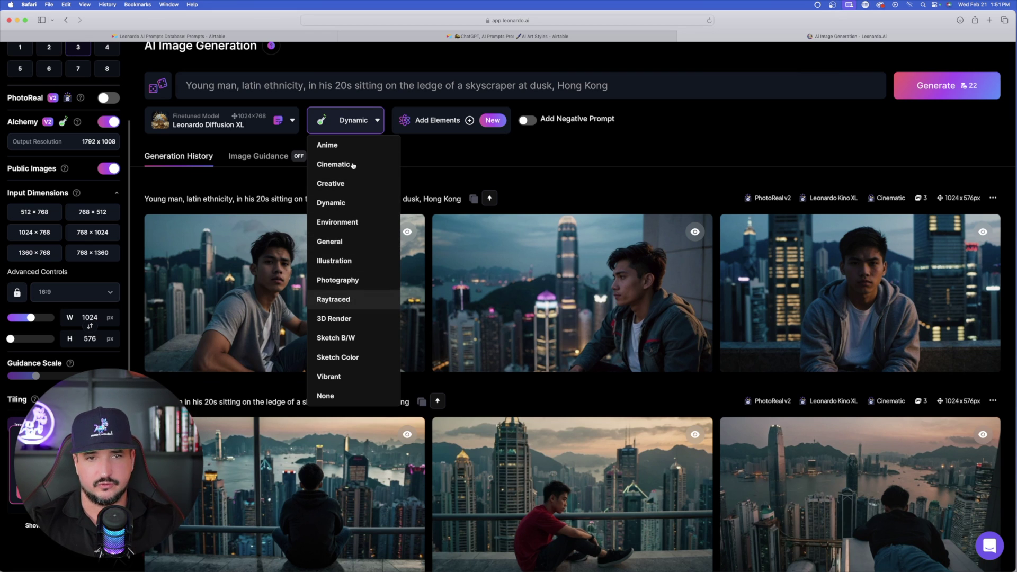
scroll(344, 223, "down", 1)
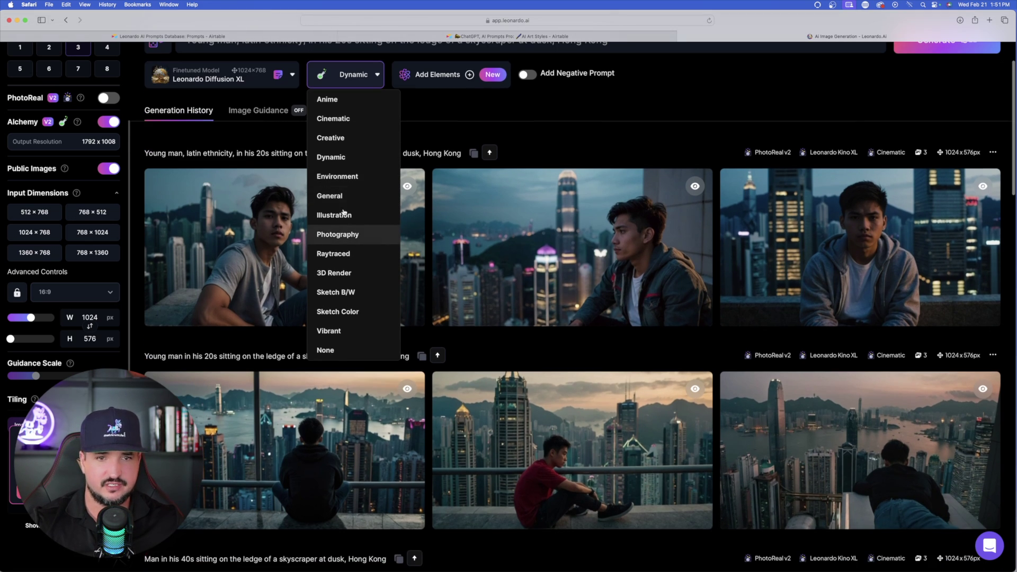
scroll(331, 242, "up", 1)
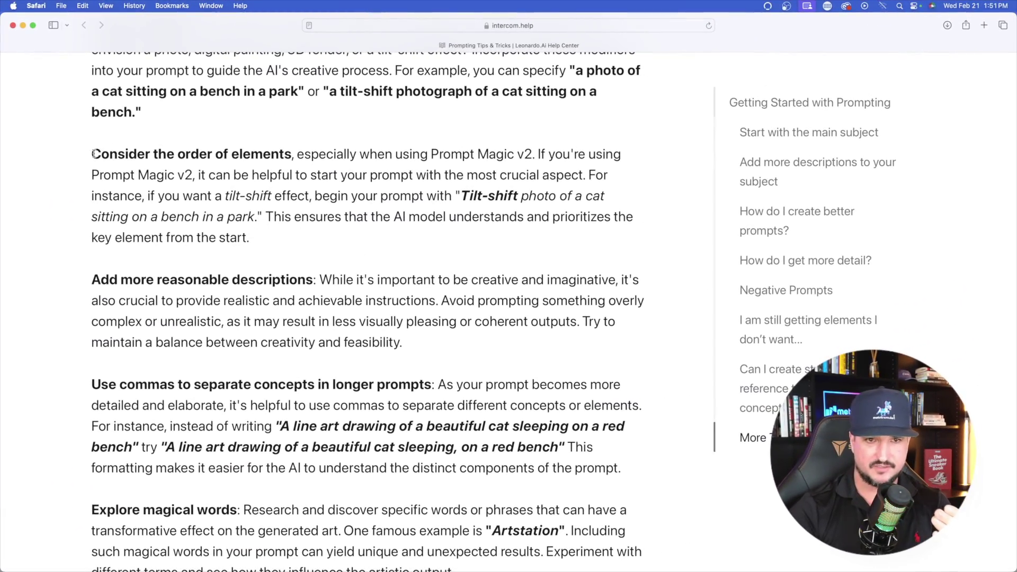
left_click_drag(91, 154, 328, 239)
Step: Highlight the 'Explore magical words' tip and its Artstation example, clearing each highlight
left_click(328, 239)
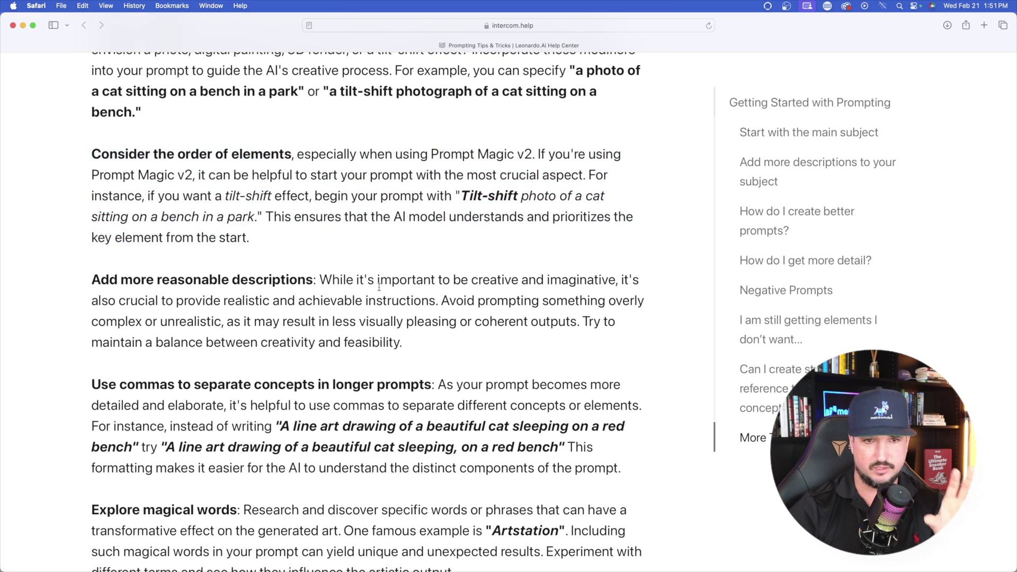
scroll(107, 234, "down", 5)
left_click_drag(91, 229, 495, 290)
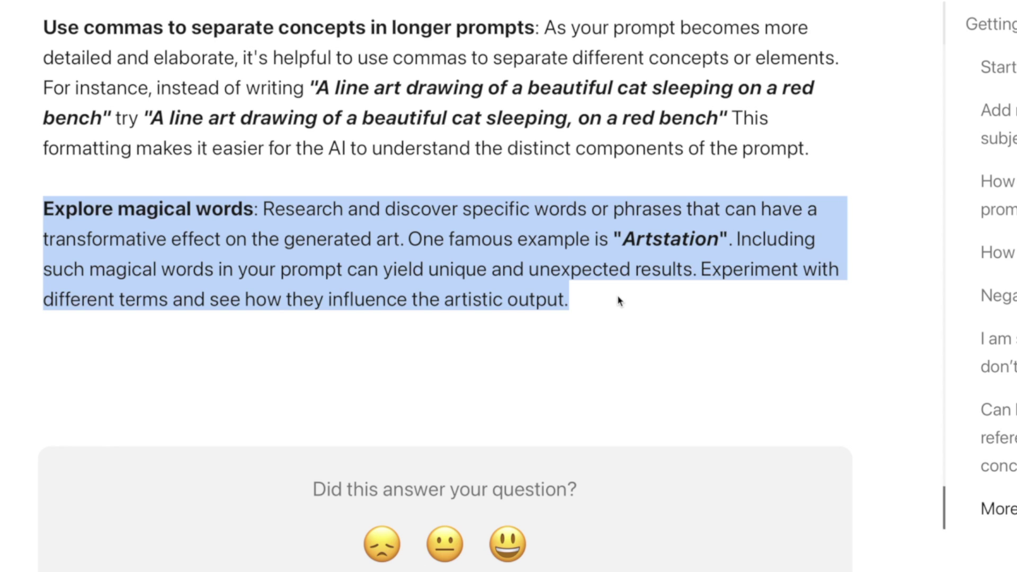
left_click(621, 240)
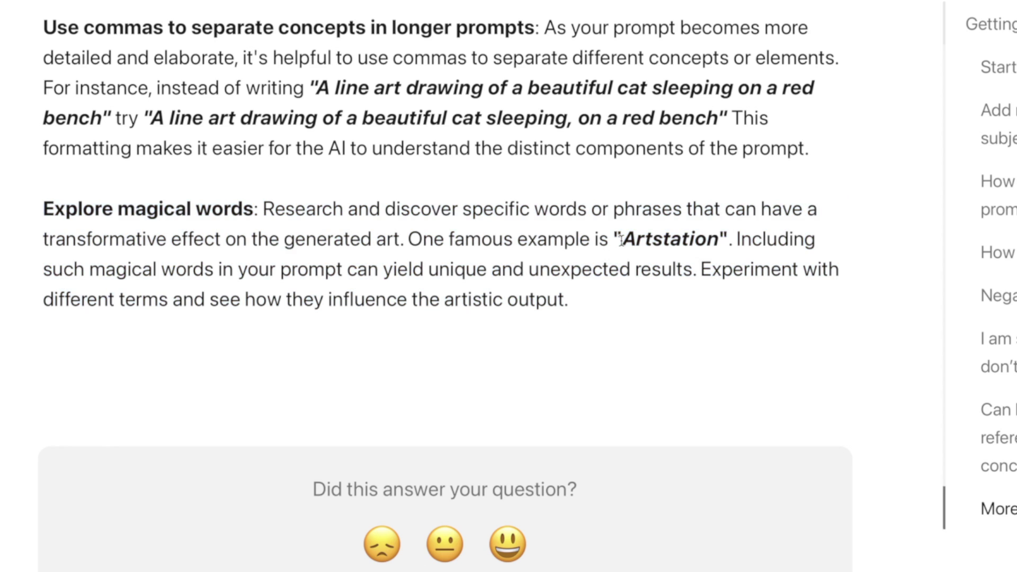
left_click_drag(620, 240, 756, 269)
left_click(625, 268)
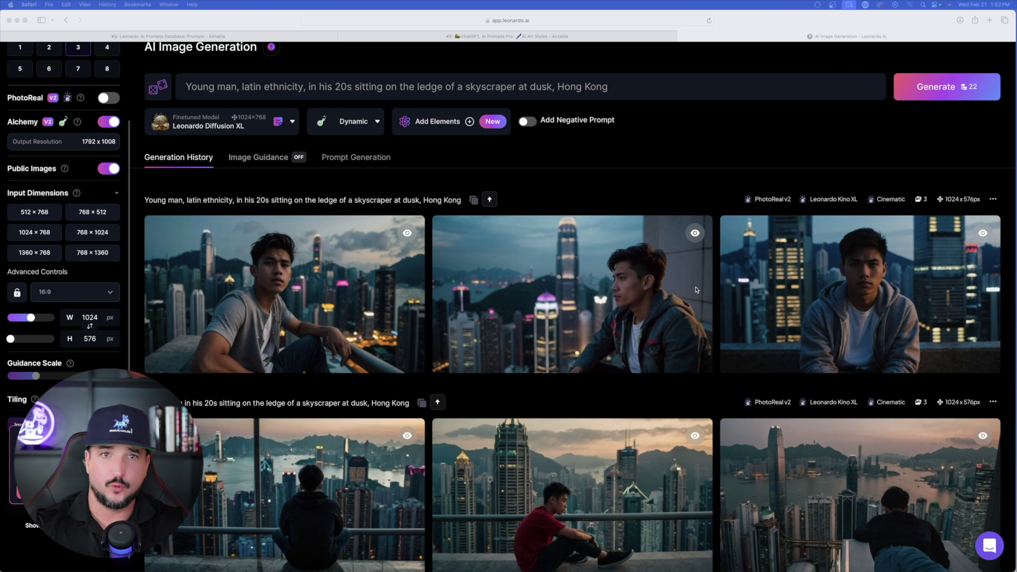
Step: Scroll the AI Art Styles gallery, then open the 'Glowing pastel purple phosphoresence' record
left_click(490, 37)
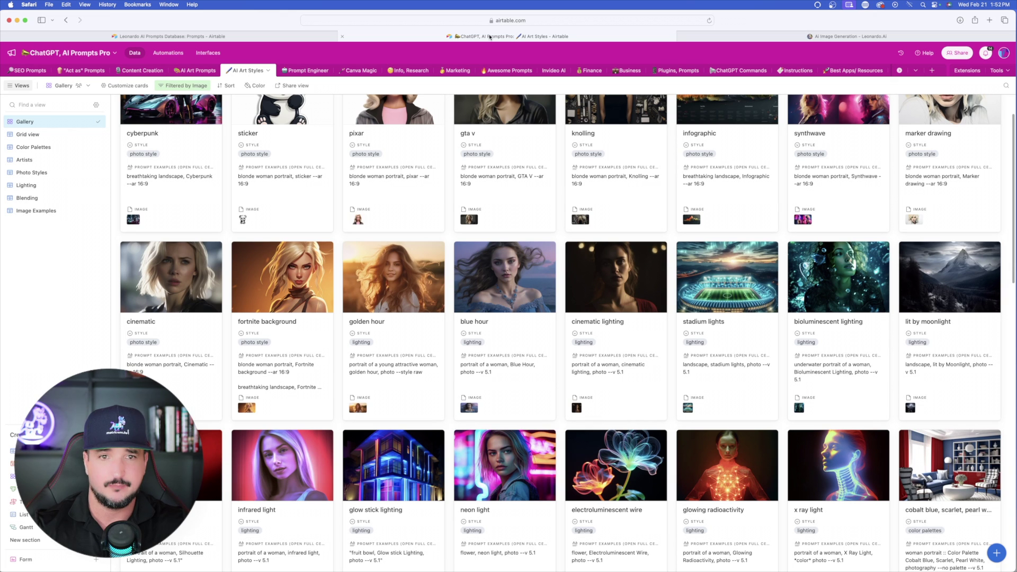
scroll(553, 176, "up", 2)
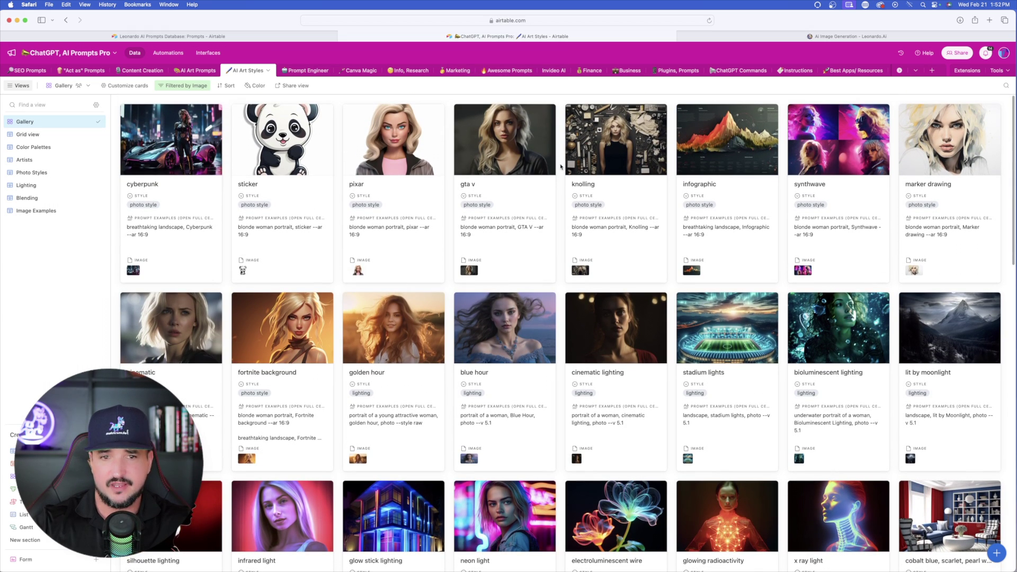
scroll(547, 173, "down", 5)
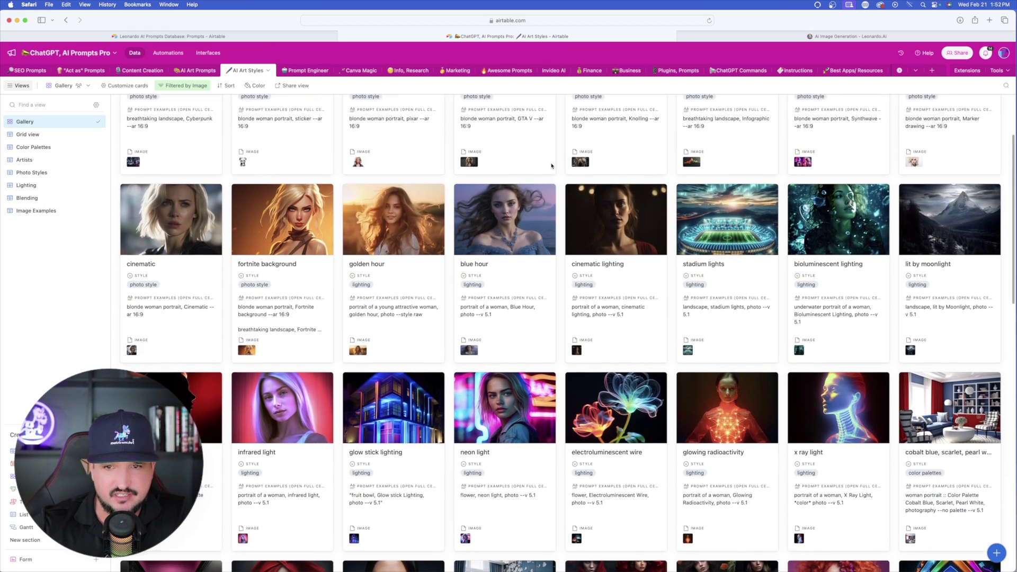
scroll(543, 153, "up", 2)
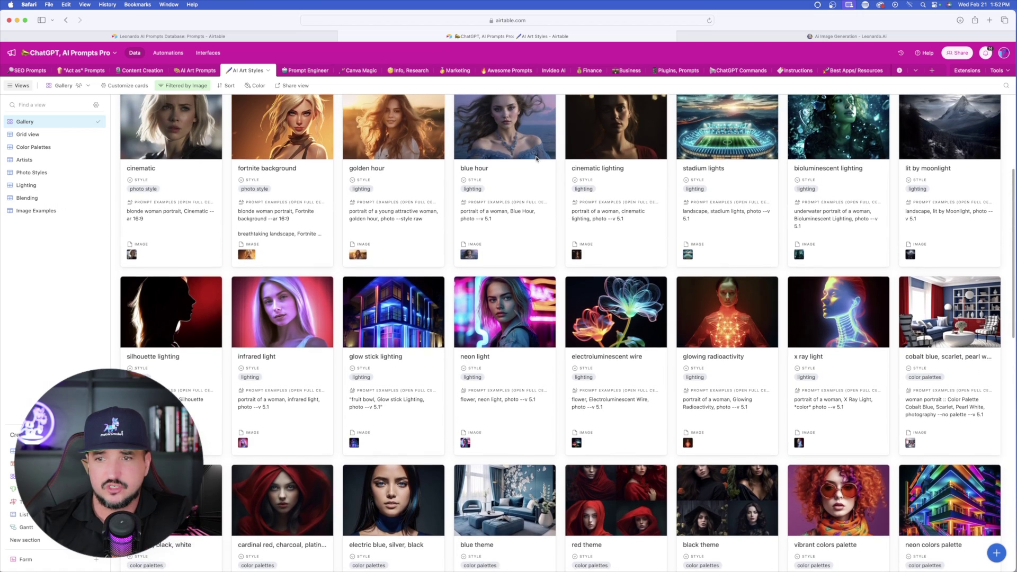
scroll(540, 159, "up", 1)
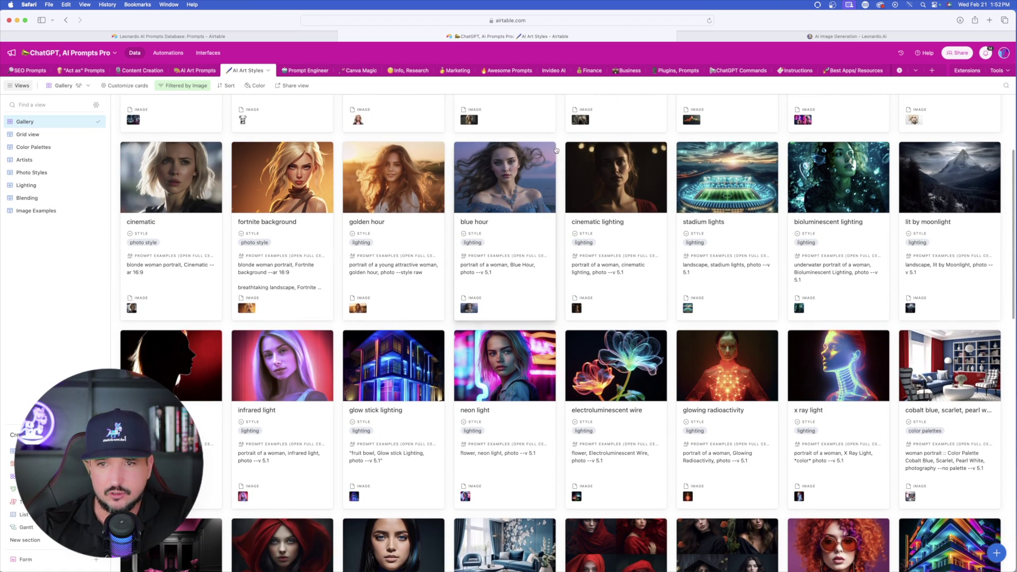
scroll(477, 186, "down", 10)
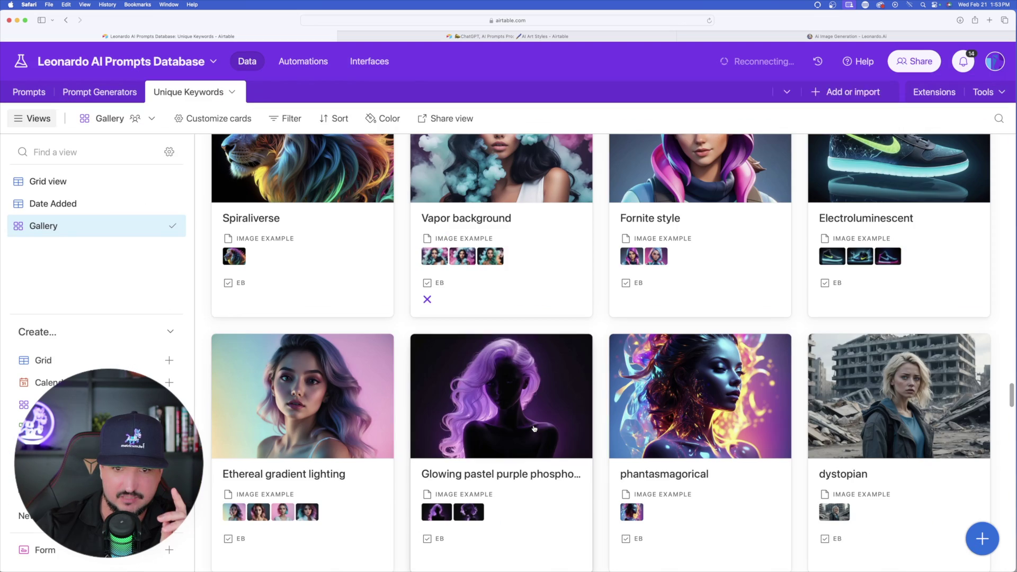
left_click(554, 347)
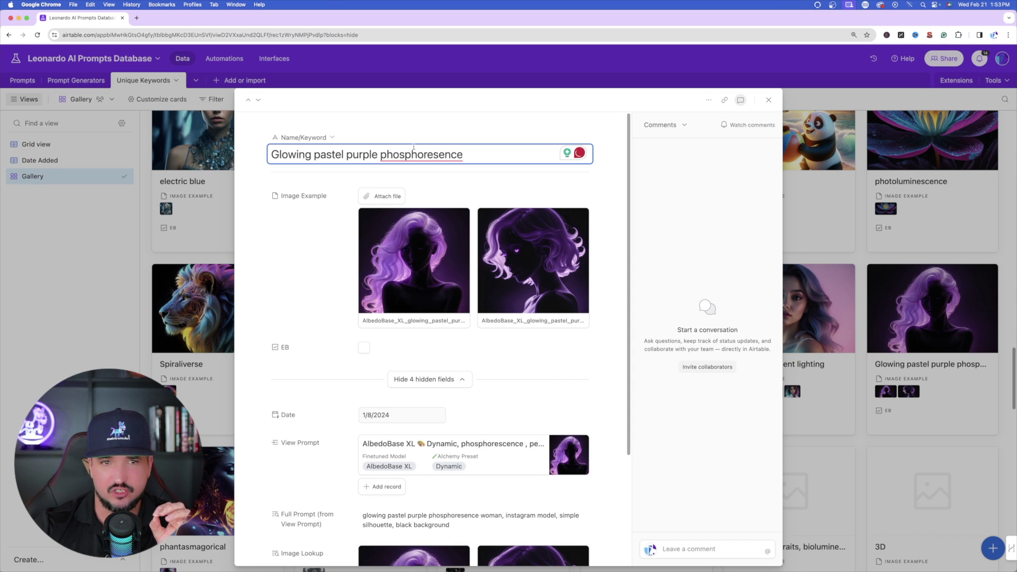
Step: Select the misspelled keyword name 'phosphoresence', then close the record
double_click(413, 152)
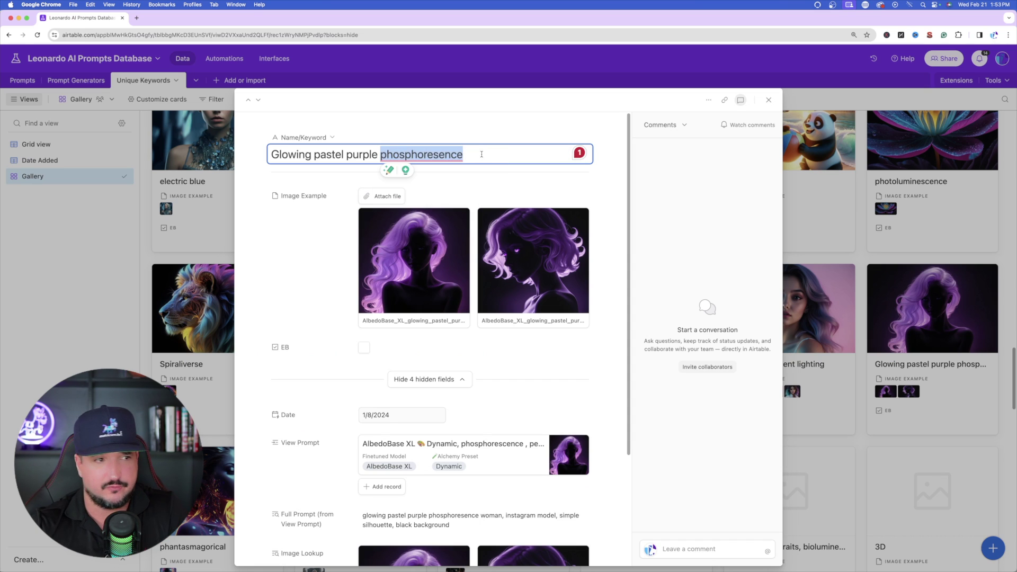
left_click_drag(499, 154, 271, 155)
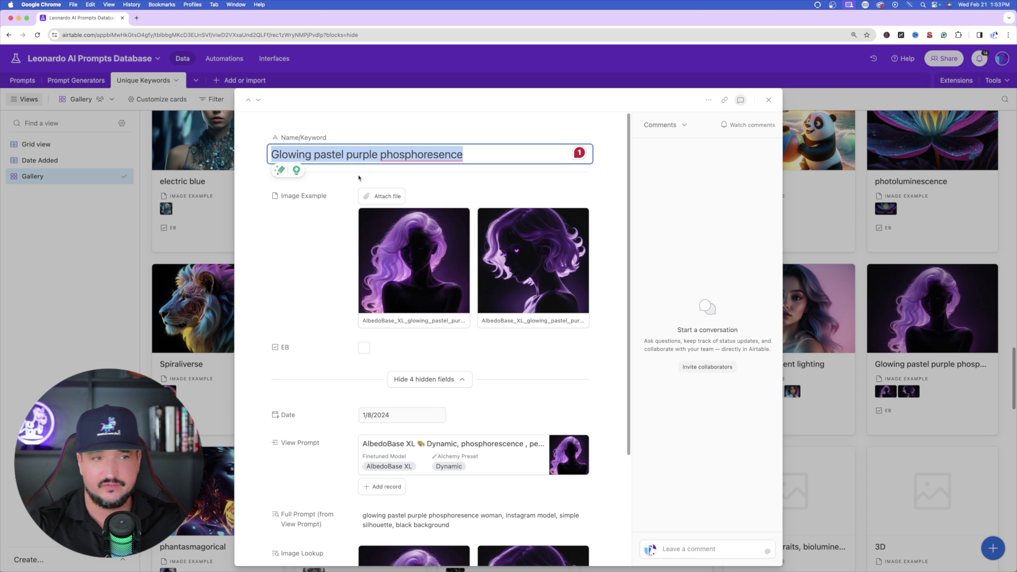
scroll(423, 274, "down", 1)
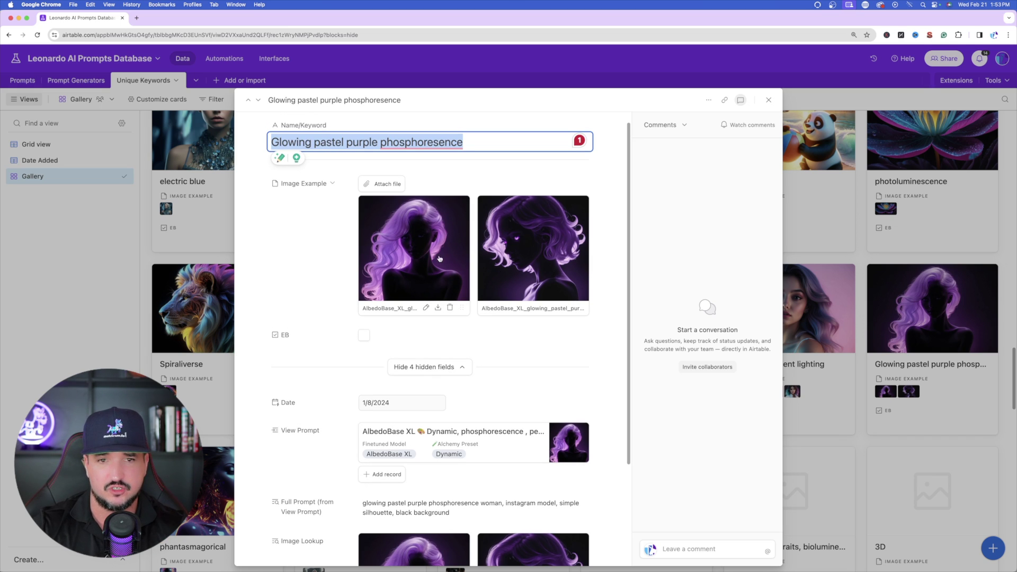
left_click(199, 332)
Step: View the Spiraliverse and Electroluminescent records, ending on the photoluminescence record
left_click(238, 322)
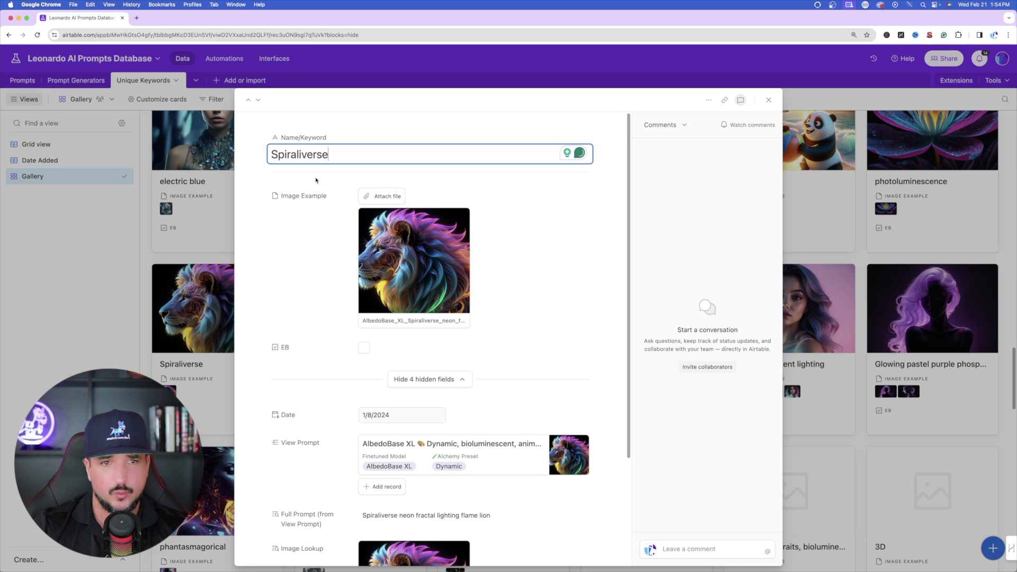
key("Escape")
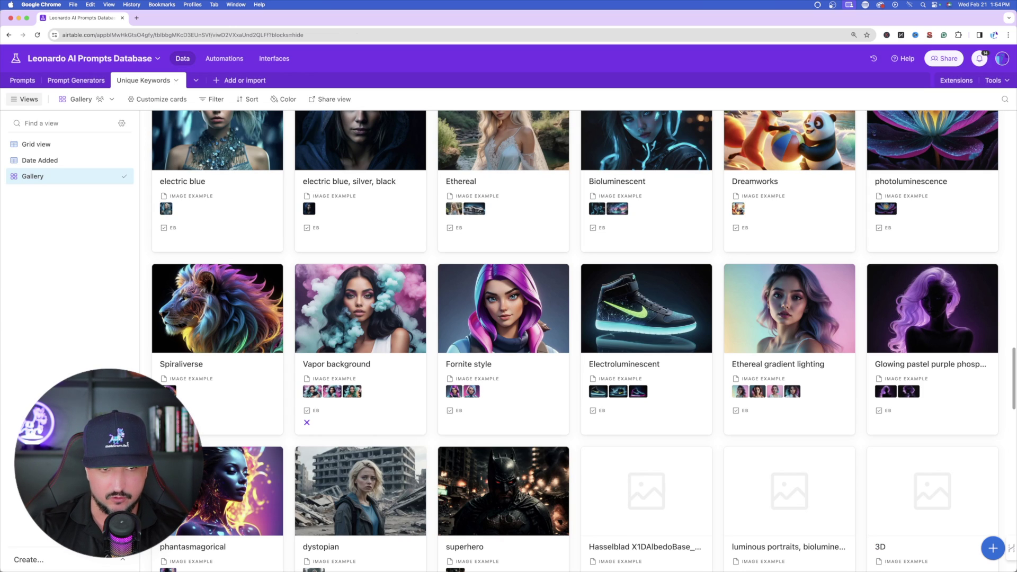
left_click(646, 328)
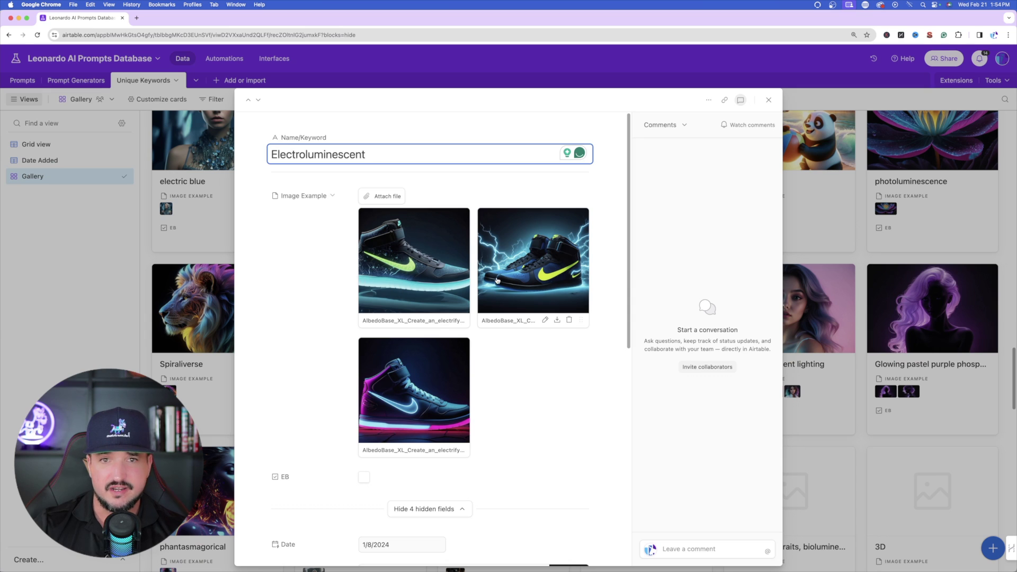
left_click(793, 237)
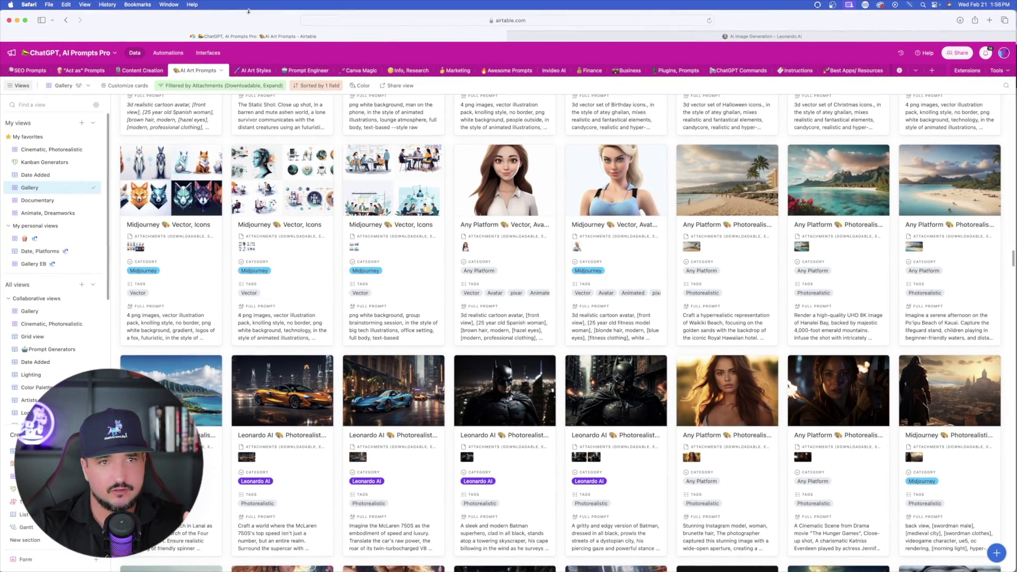
Step: Filter AI Art Styles to Artists and view the third artist's example portrait full size
left_click(257, 71)
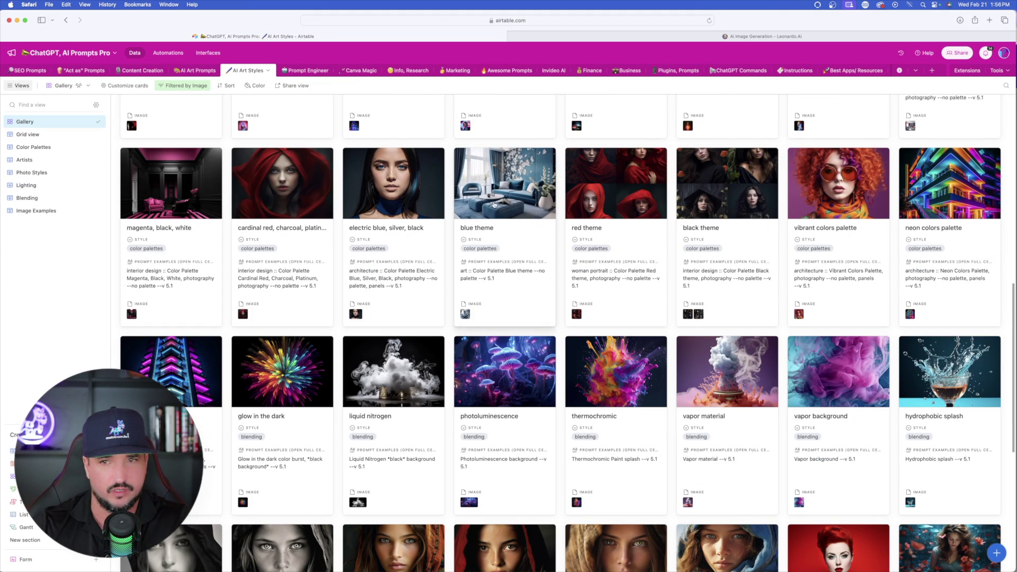
scroll(430, 214, "up", 5)
scroll(430, 214, "up", 1)
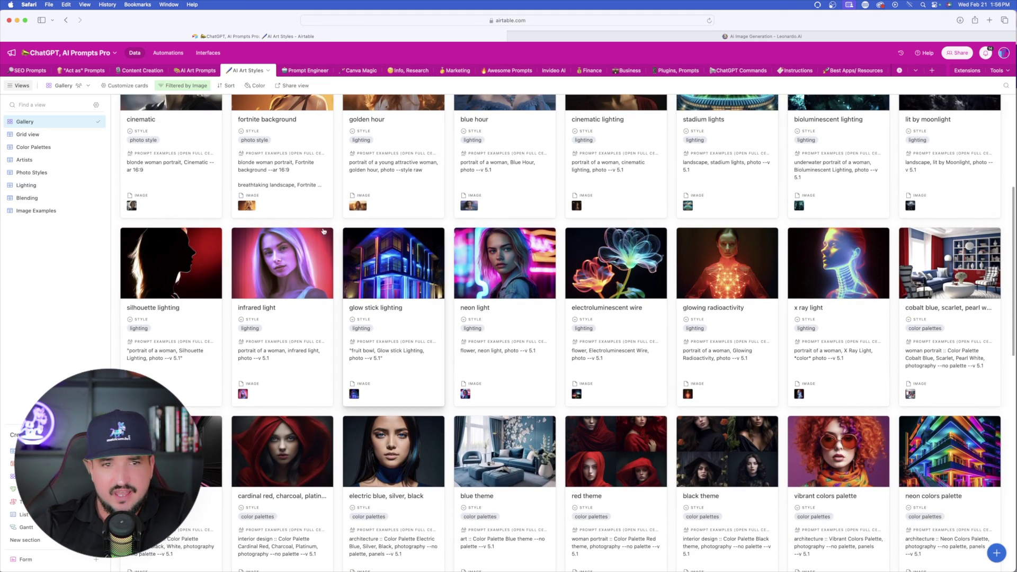
left_click(35, 160)
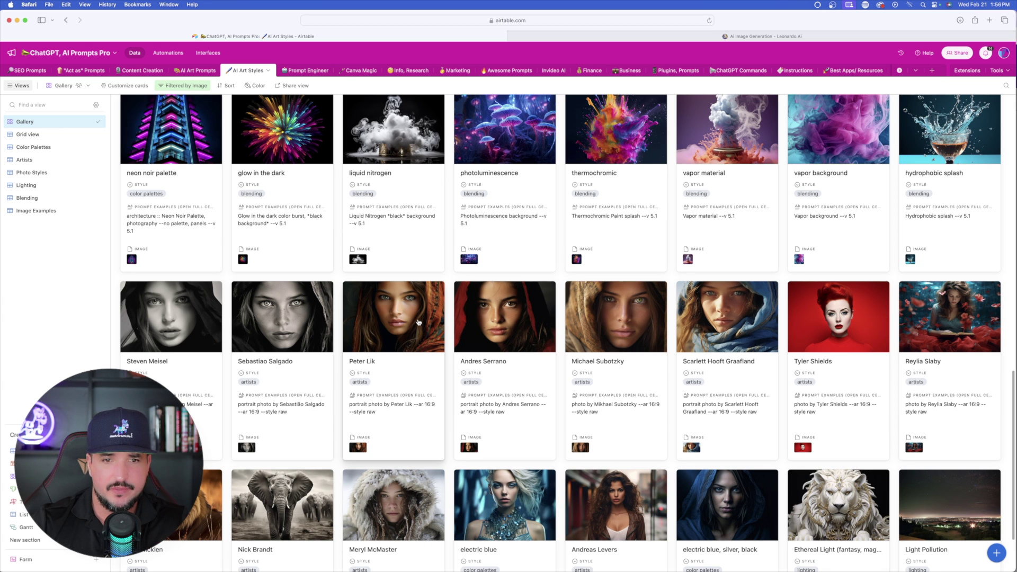
left_click(418, 322)
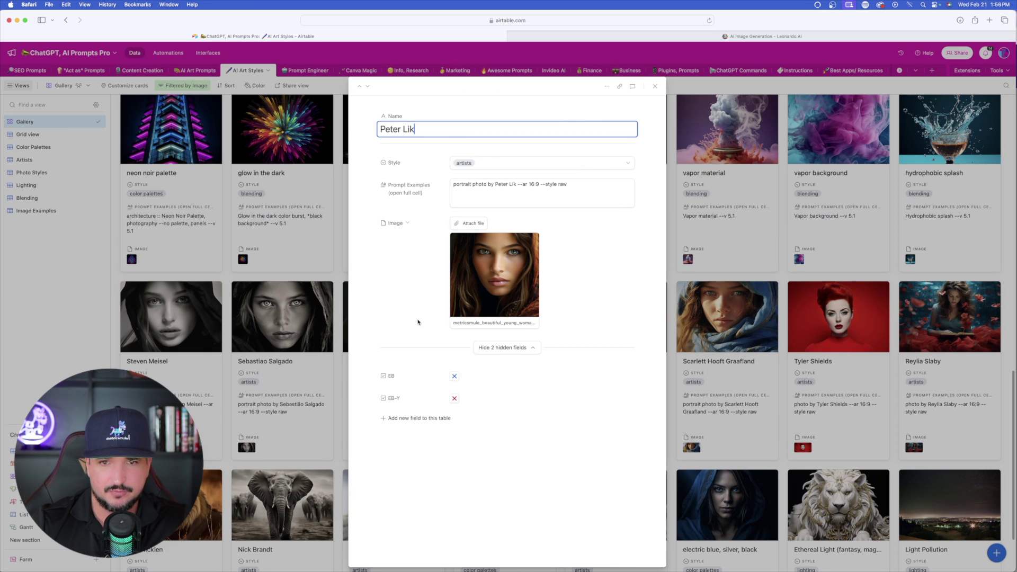
left_click(474, 266)
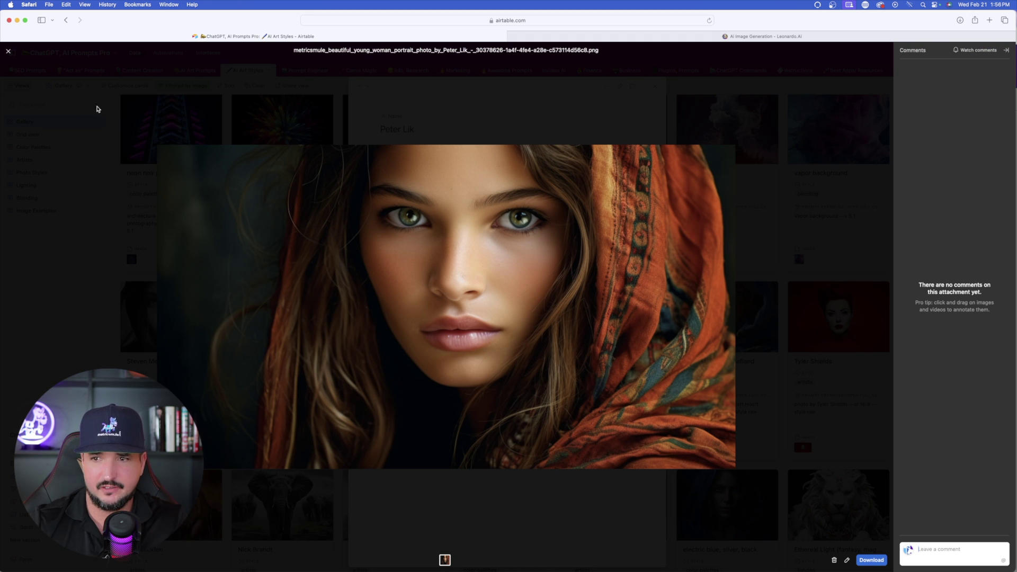
left_click(8, 51)
left_click(192, 290)
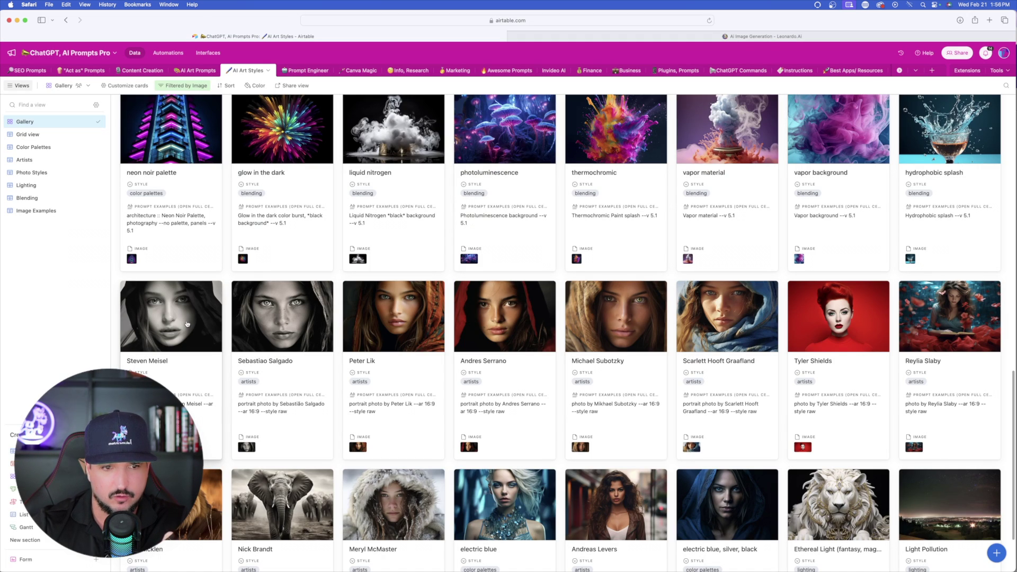
Step: View the second artist's portrait, then reopen the third record and select its prompt phrase
left_click(279, 328)
left_click(494, 287)
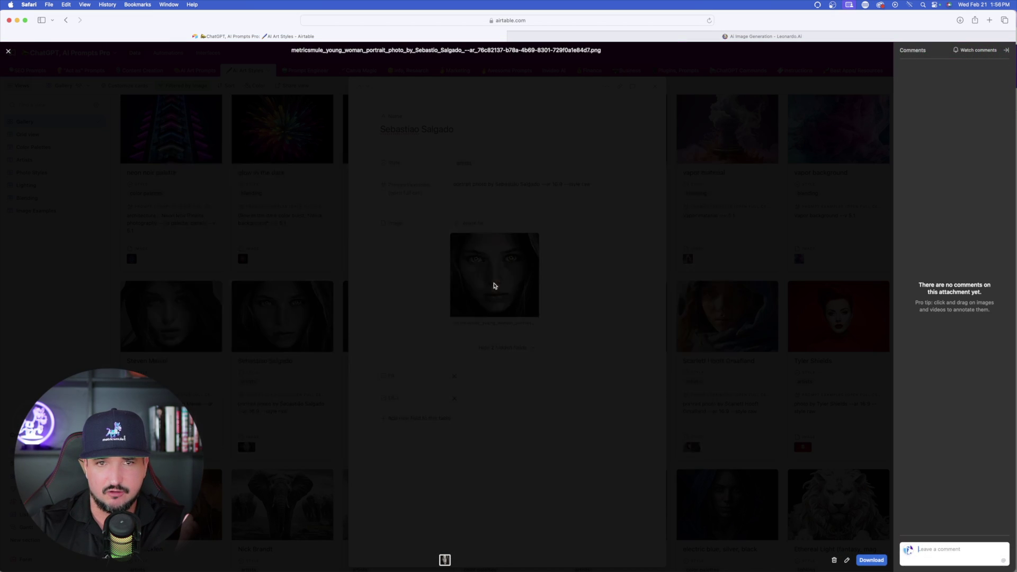
left_click(126, 163)
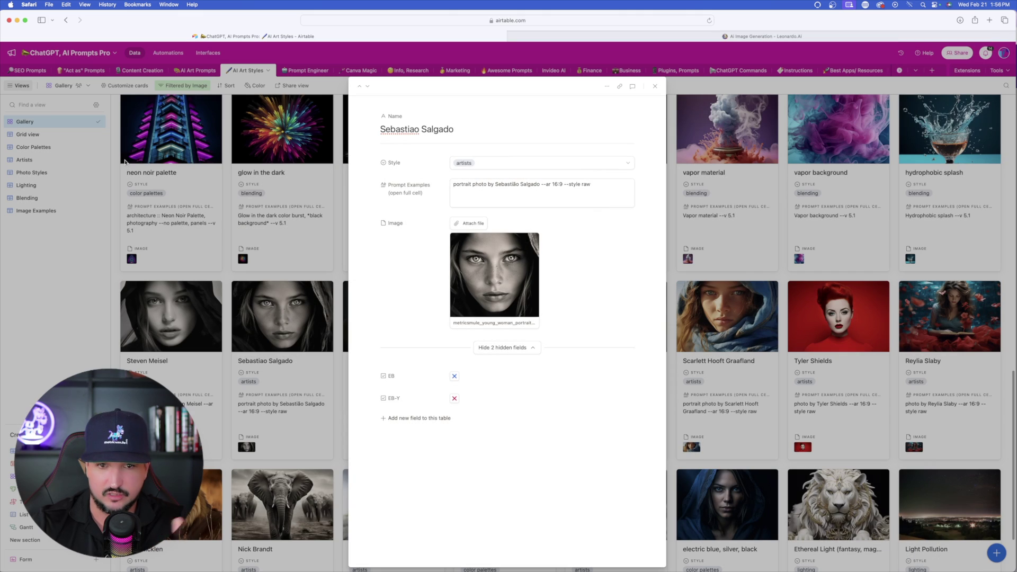
left_click(732, 284)
scroll(548, 339, "down", 3)
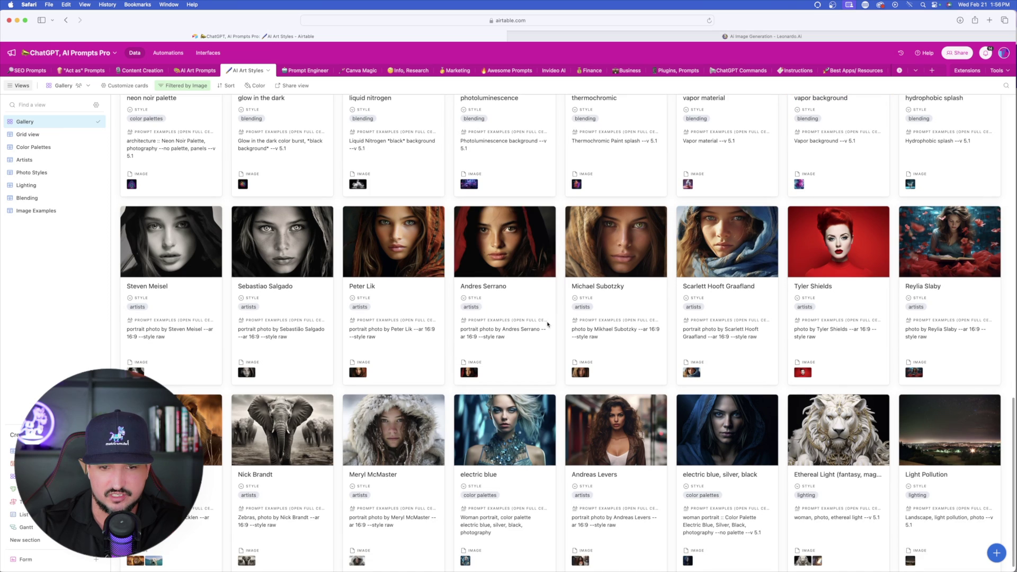
left_click(403, 227)
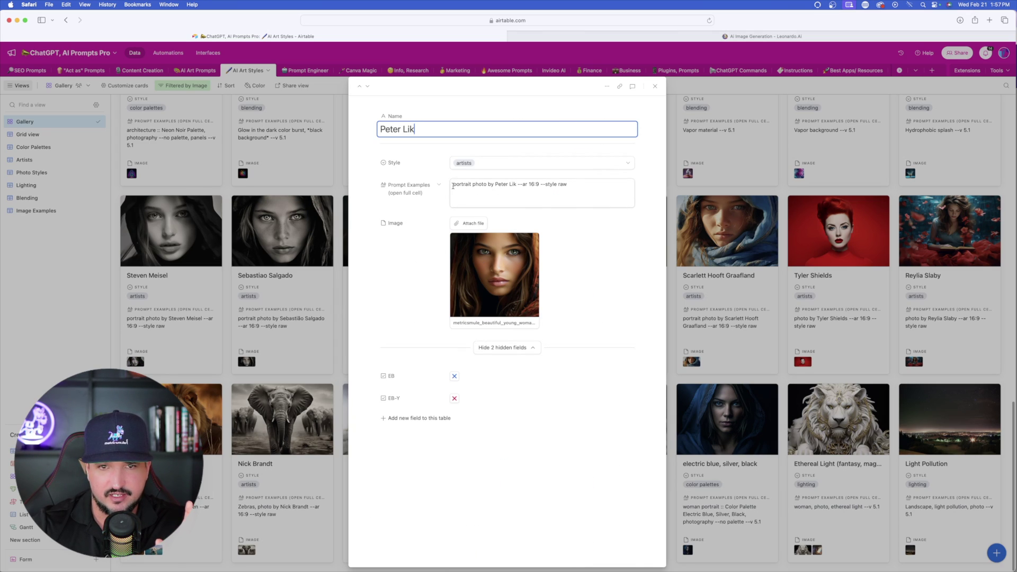
left_click_drag(453, 186, 517, 184)
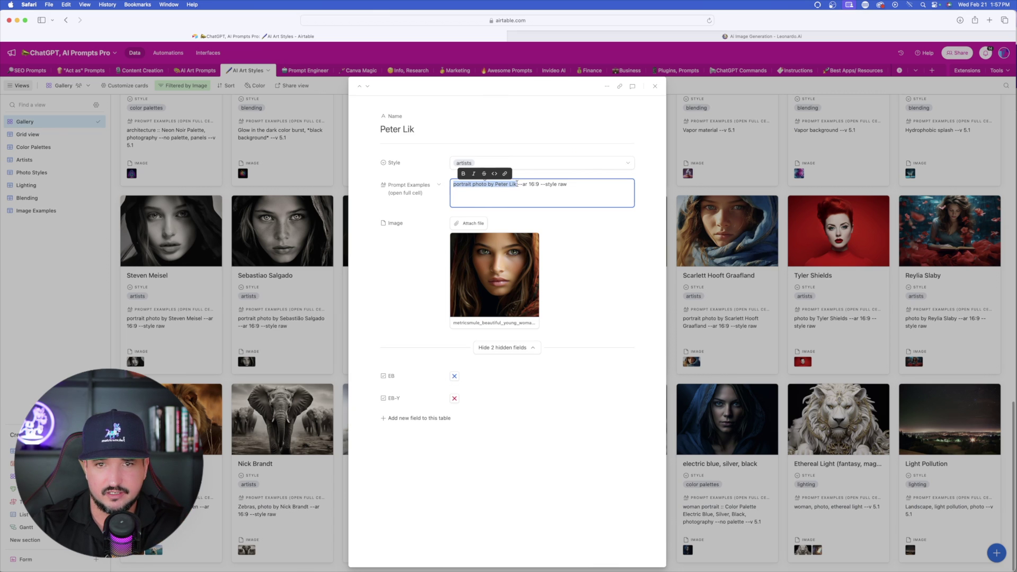
key("ctrl+Tab")
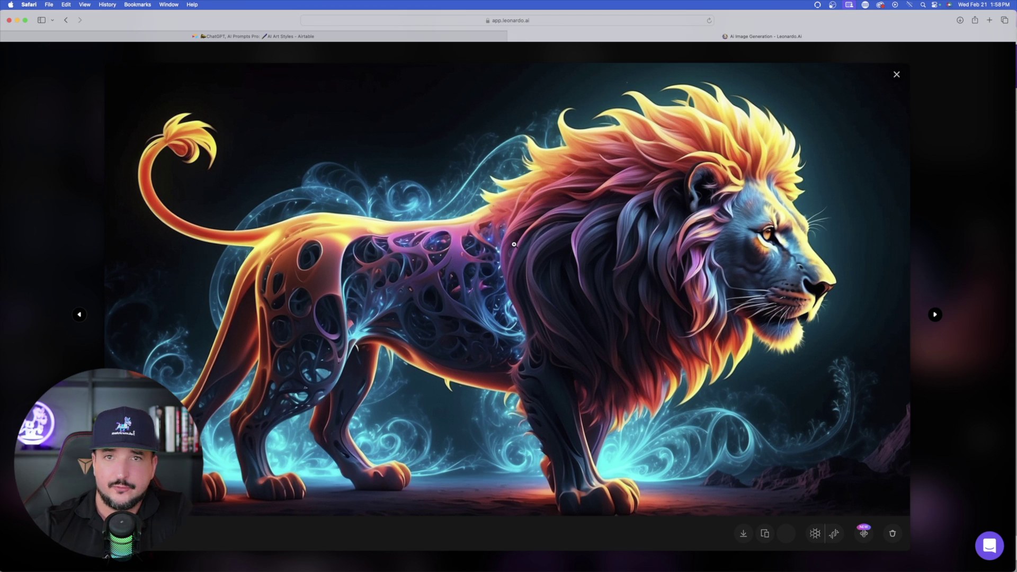
Step: Advance to the flaming front-facing lion image, then scroll the Airtable AI Art Styles gallery
left_click(934, 314)
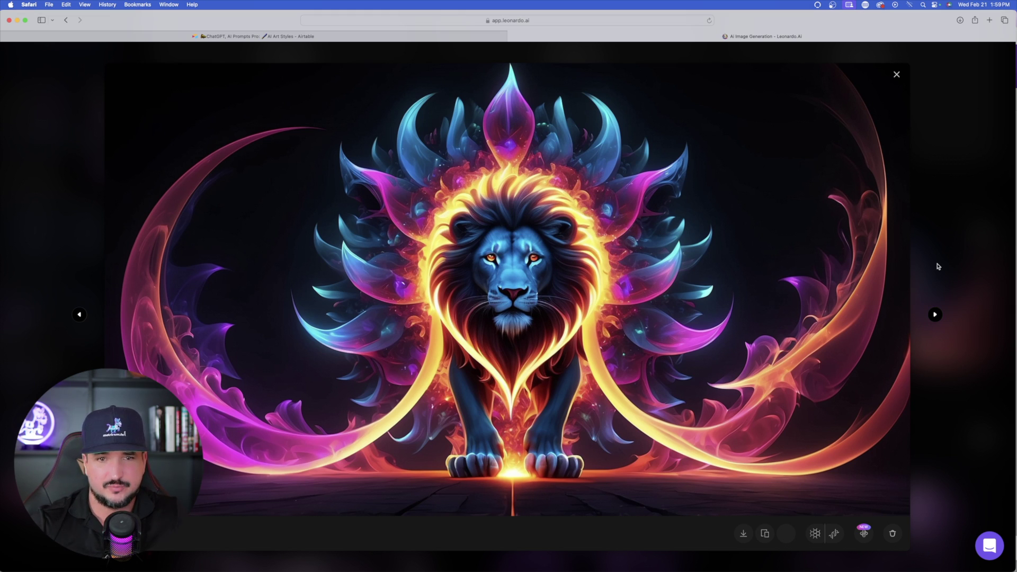
key("ctrl+shift+Tab")
scroll(399, 215, "down", 5)
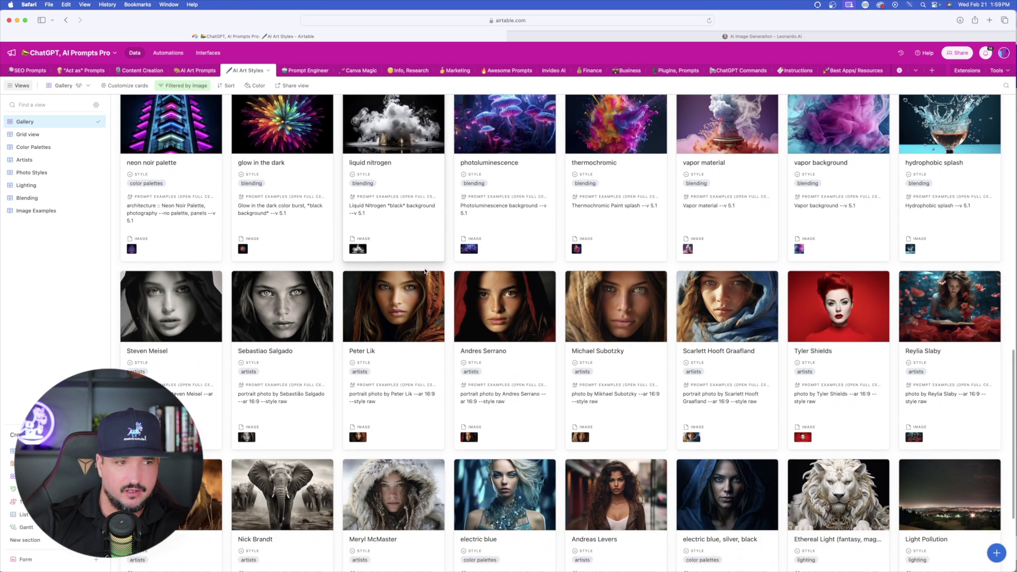